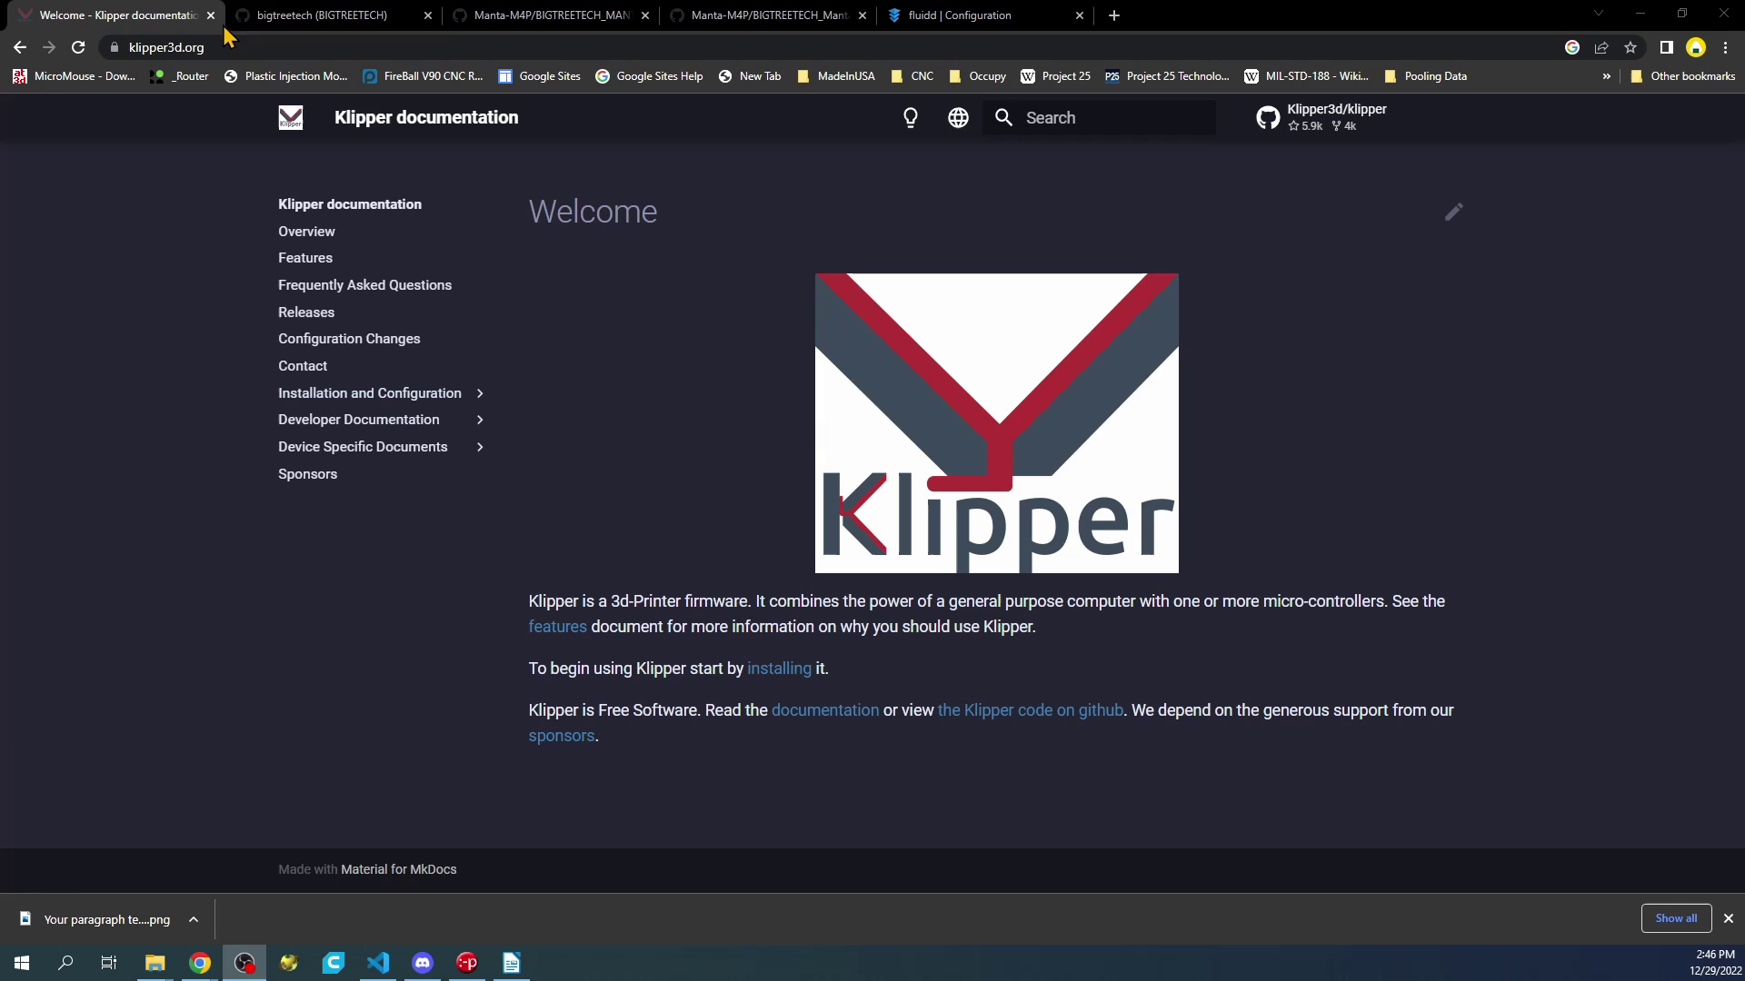
# - Duplicate the Klipper docs tab and open the Klipper3d/klipper repository's config folder
pyautogui.rightClick(122, 18)
pyautogui.click(185, 150)
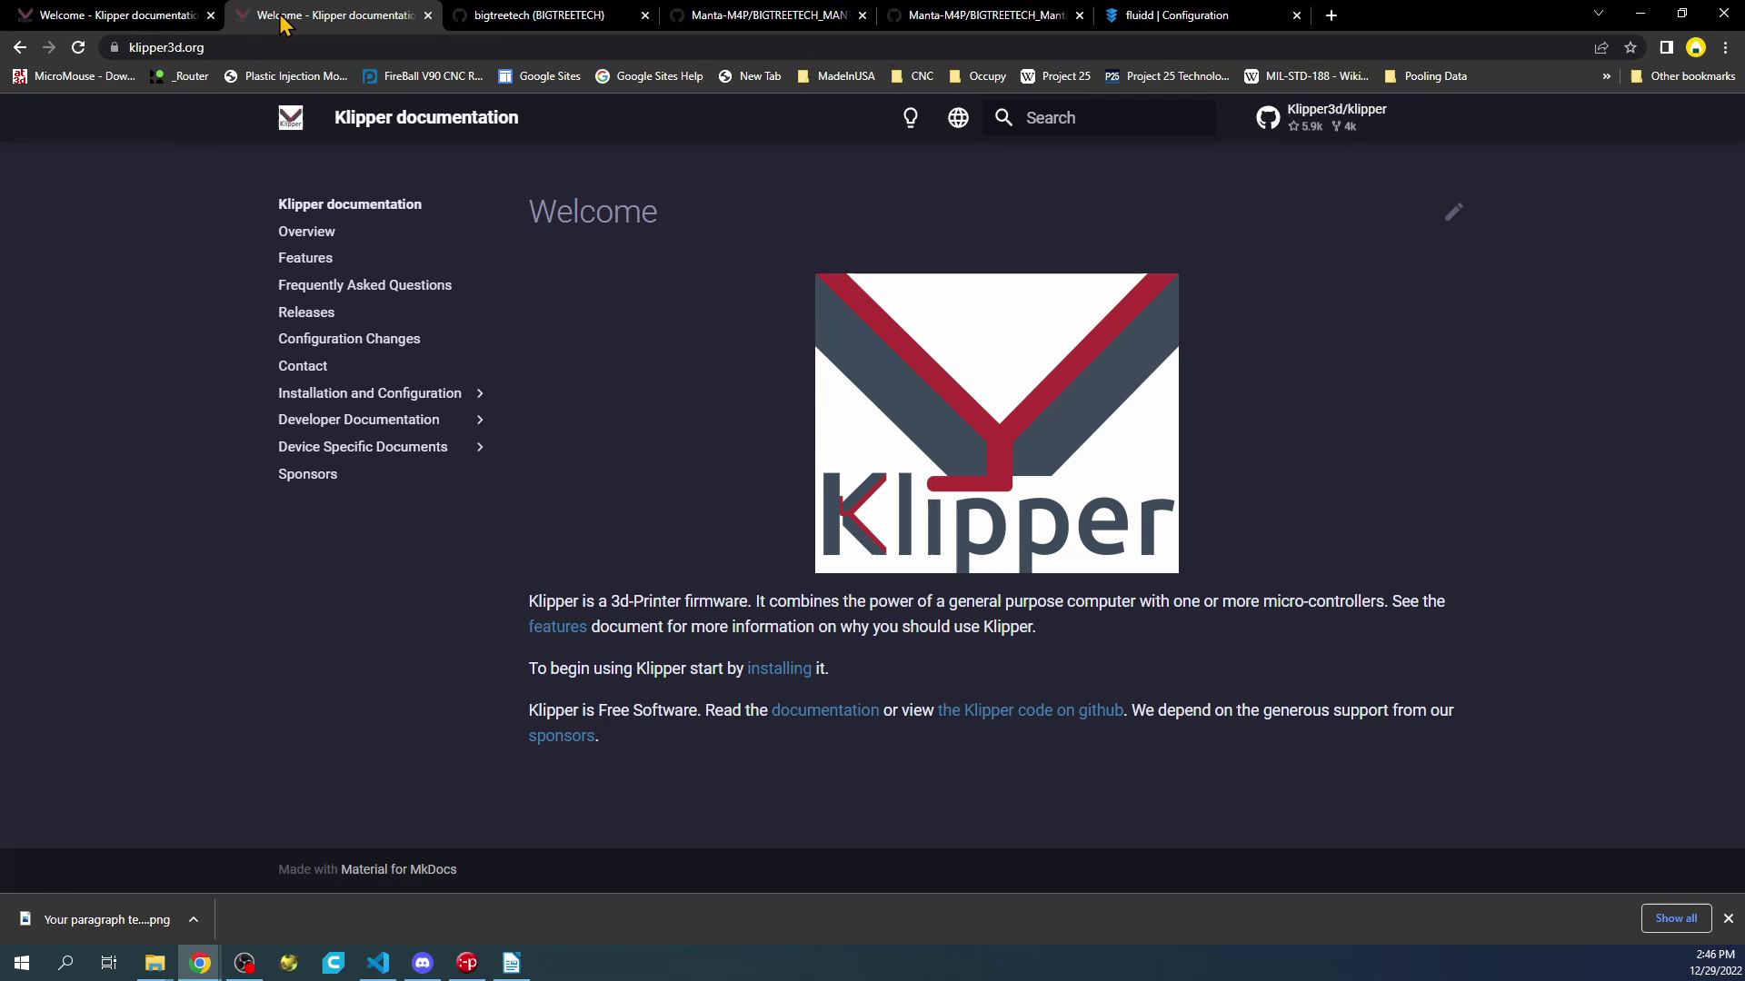
pyautogui.click(1317, 127)
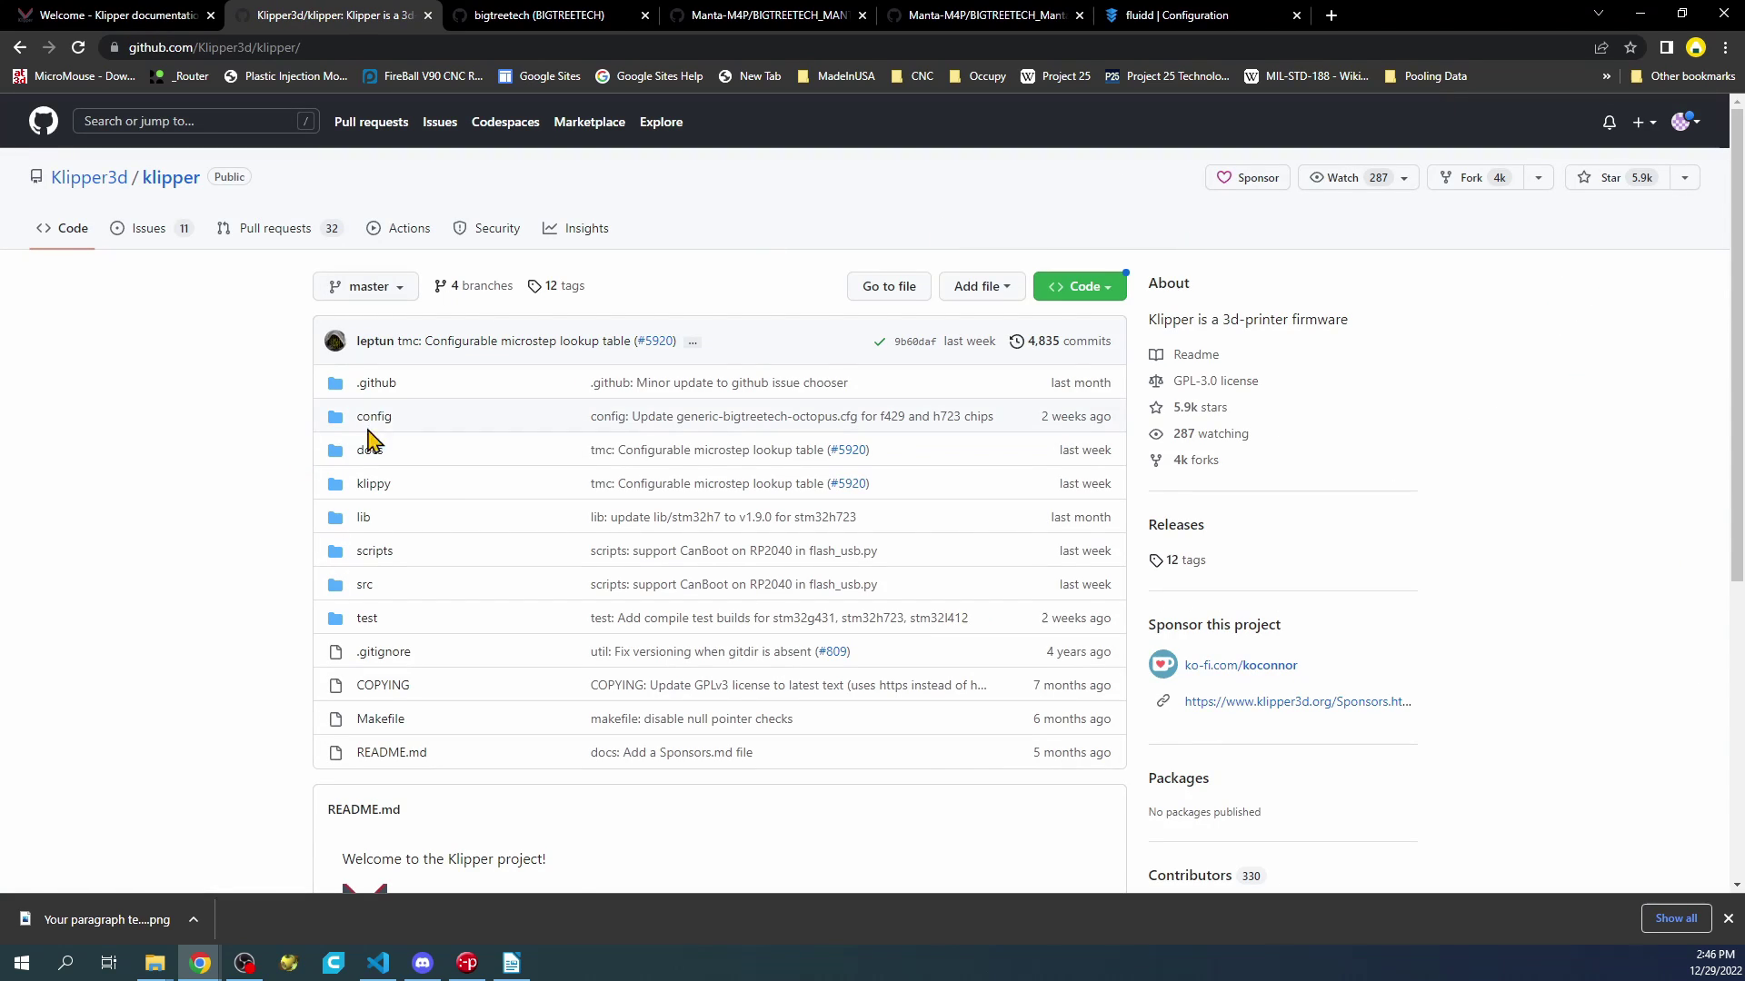
pyautogui.click(374, 420)
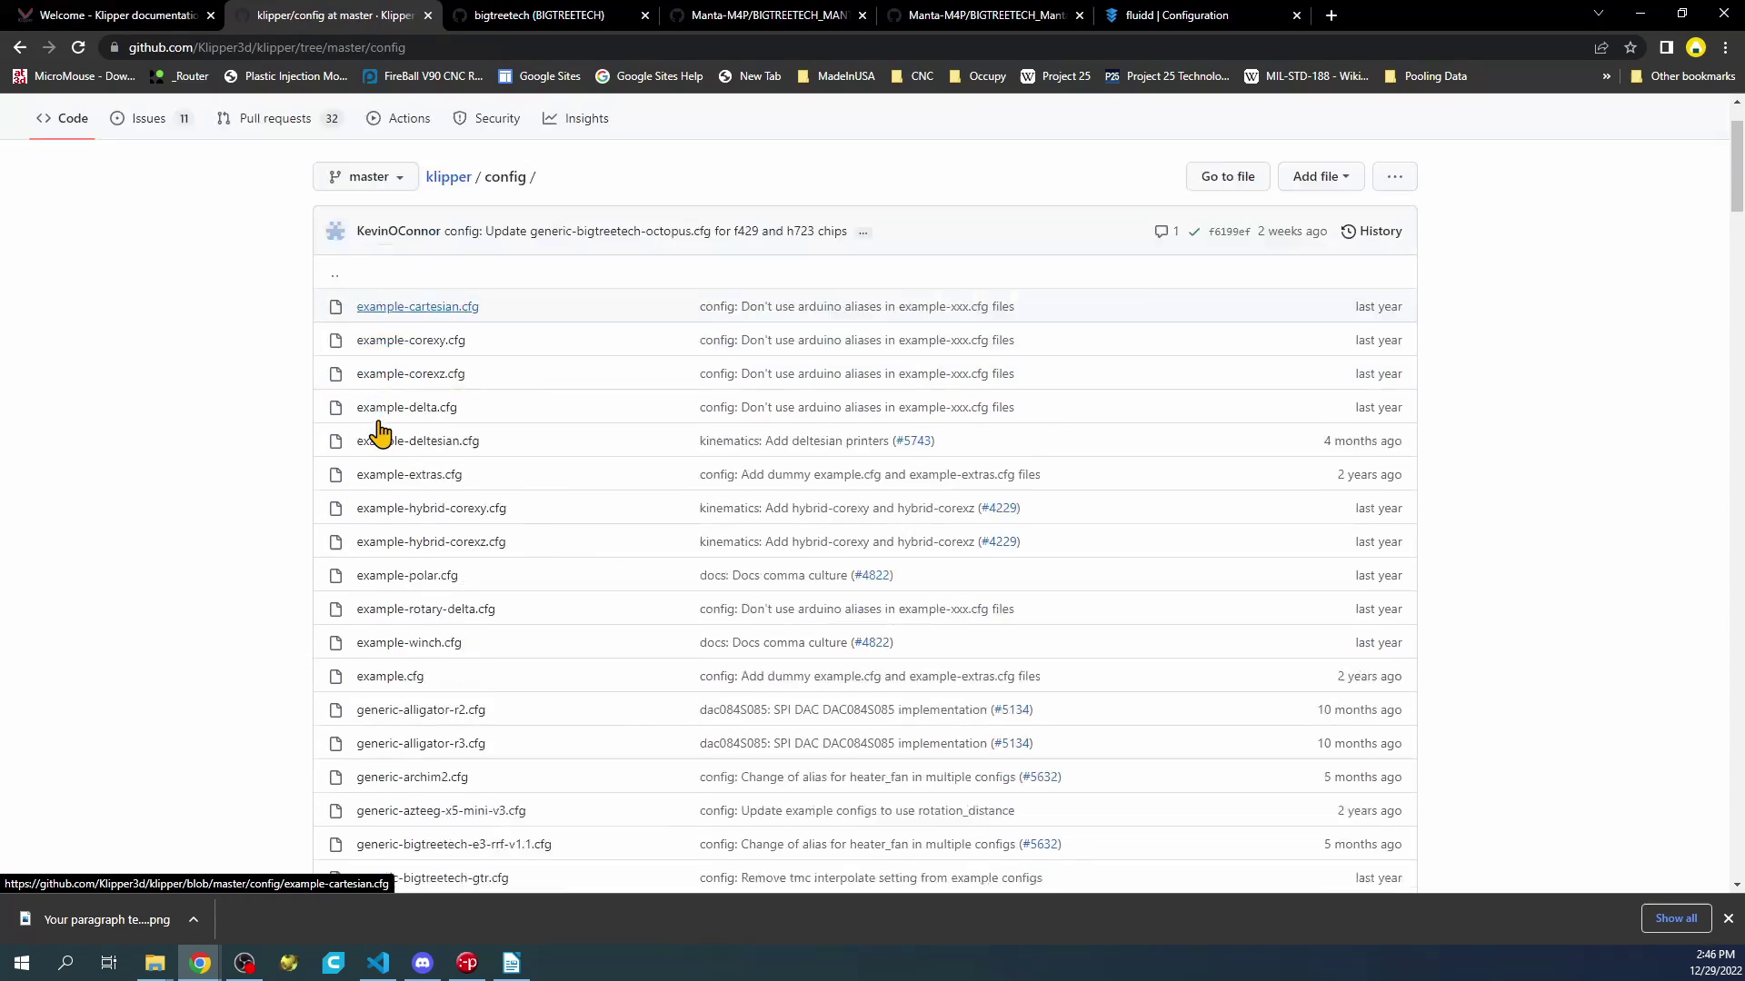
# - Scroll the config folder's file list down to the sample configuration files
pyautogui.scroll(-9, 379, 433)
pyautogui.scroll(-9, 386, 428)
pyautogui.scroll(-9, 374, 499)
pyautogui.scroll(-9, 378, 412)
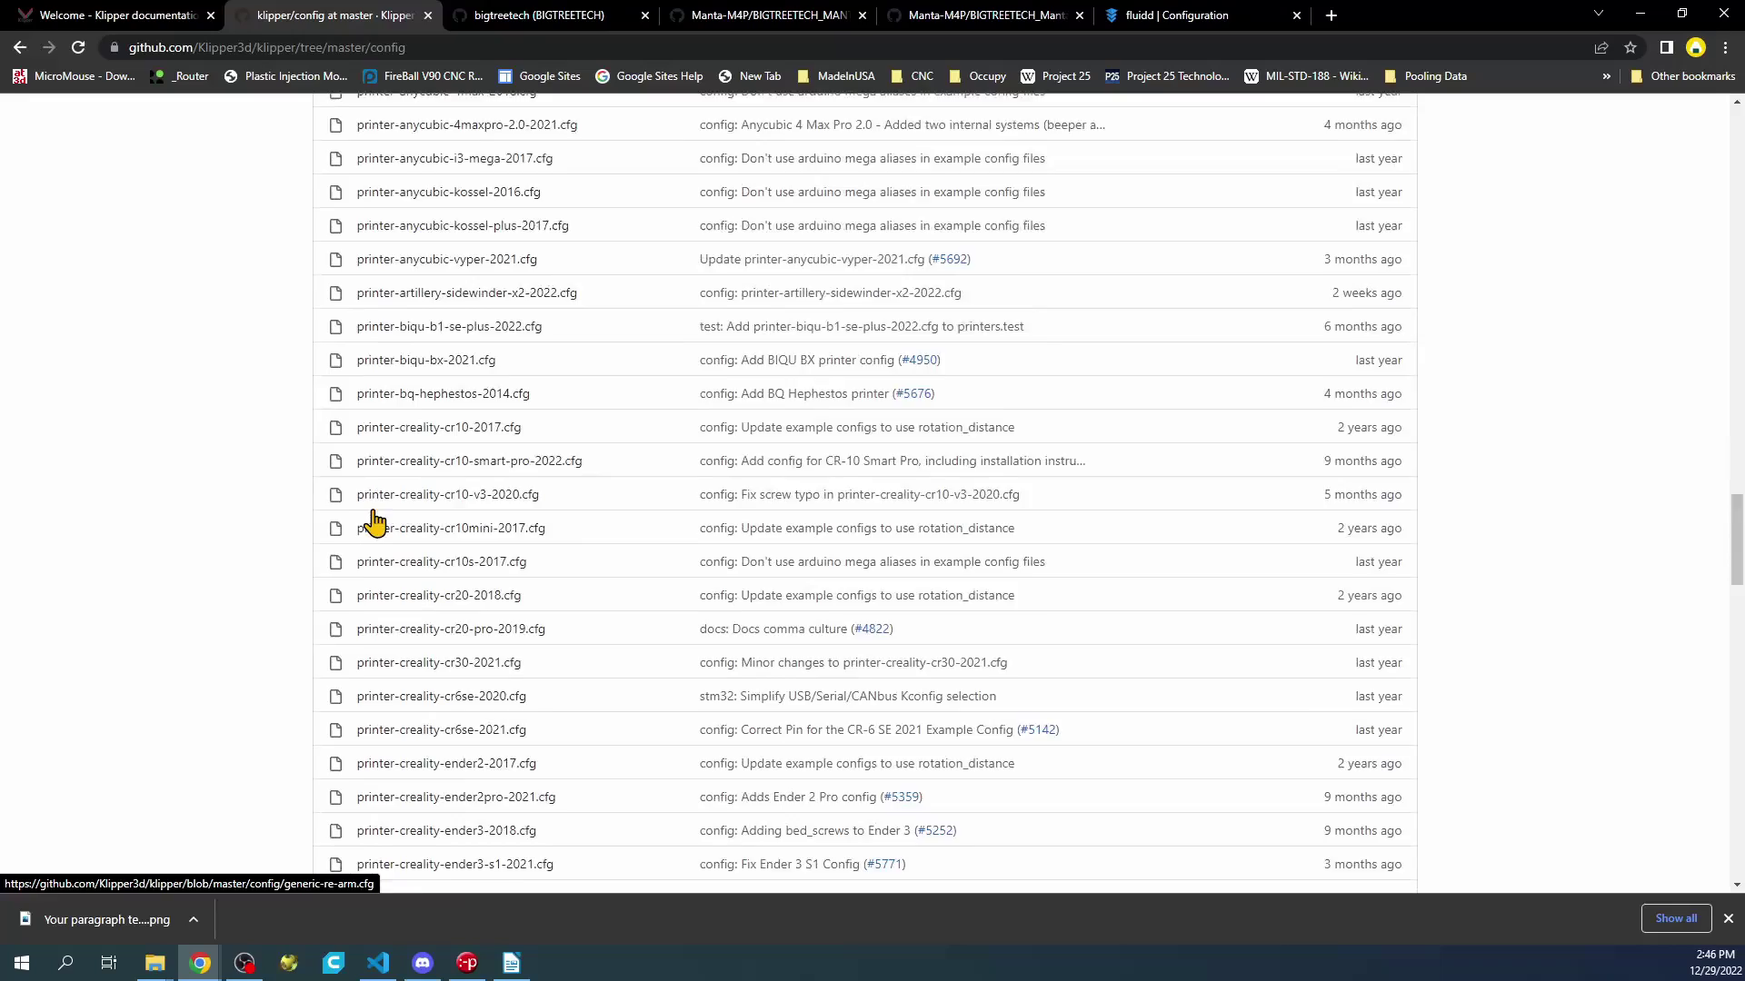
pyautogui.scroll(-10, 374, 521)
pyautogui.scroll(-10, 374, 522)
pyautogui.scroll(-10, 373, 522)
pyautogui.scroll(-10, 373, 522)
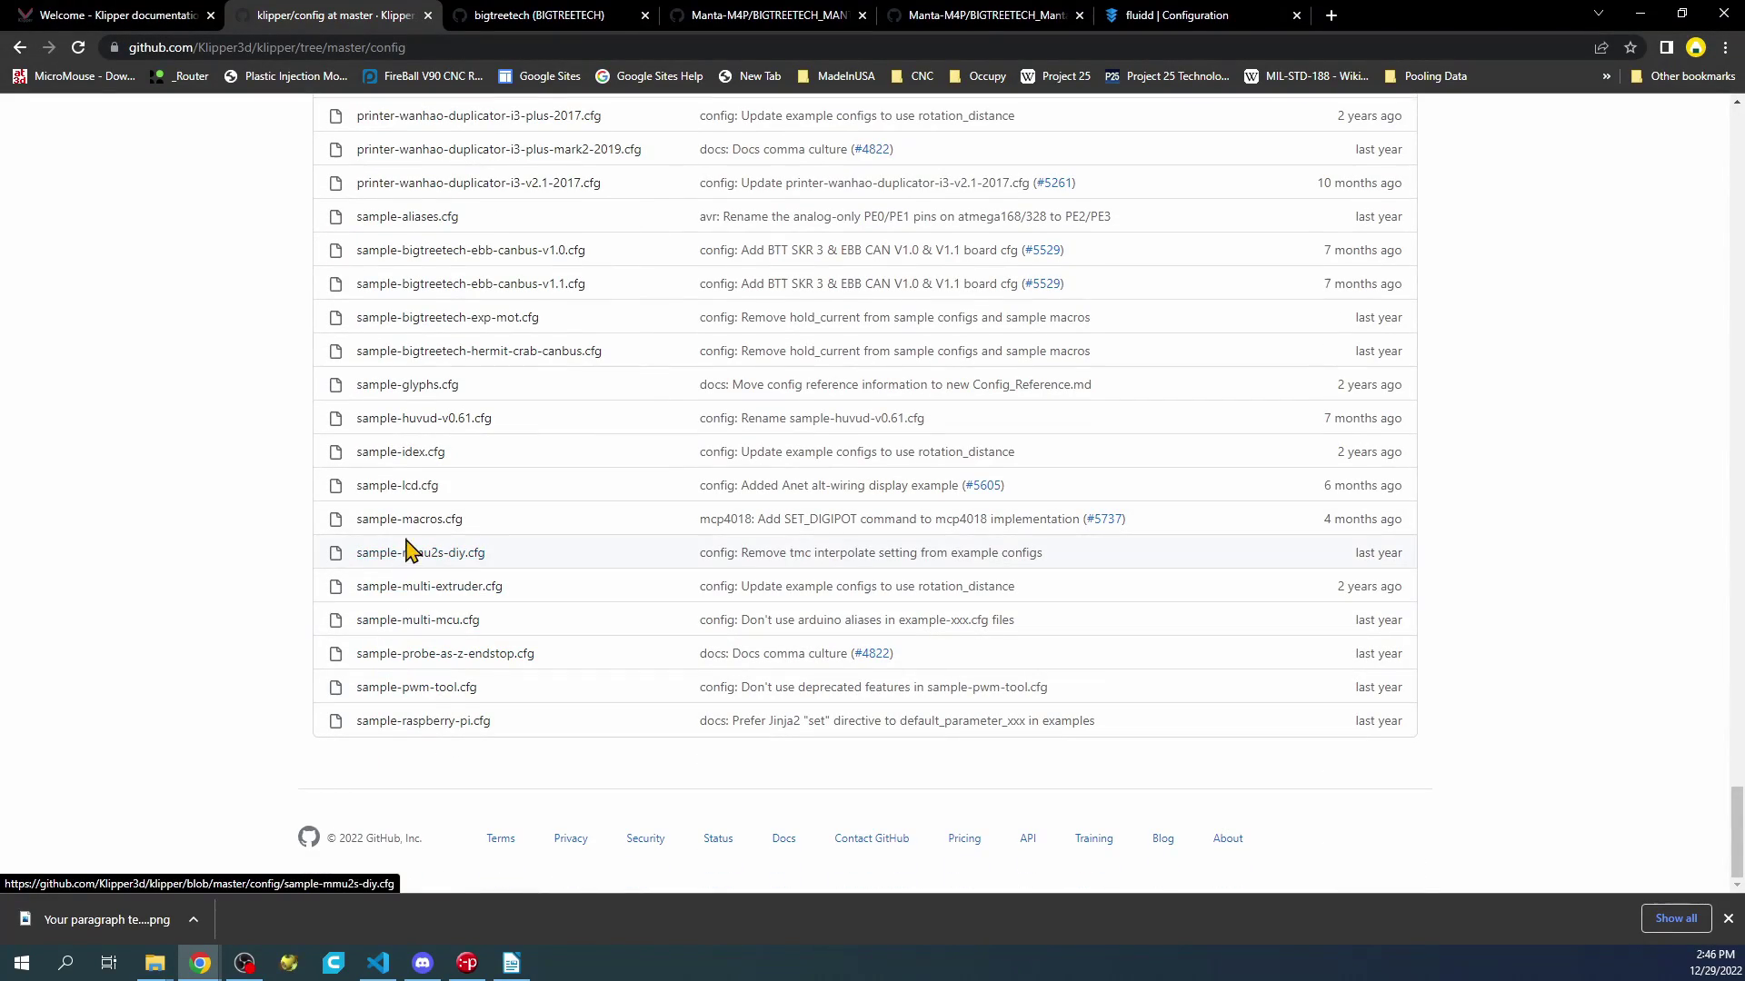
# - Open sample-lcd.cfg and scroll its code down to around line 50
pyautogui.click(391, 490)
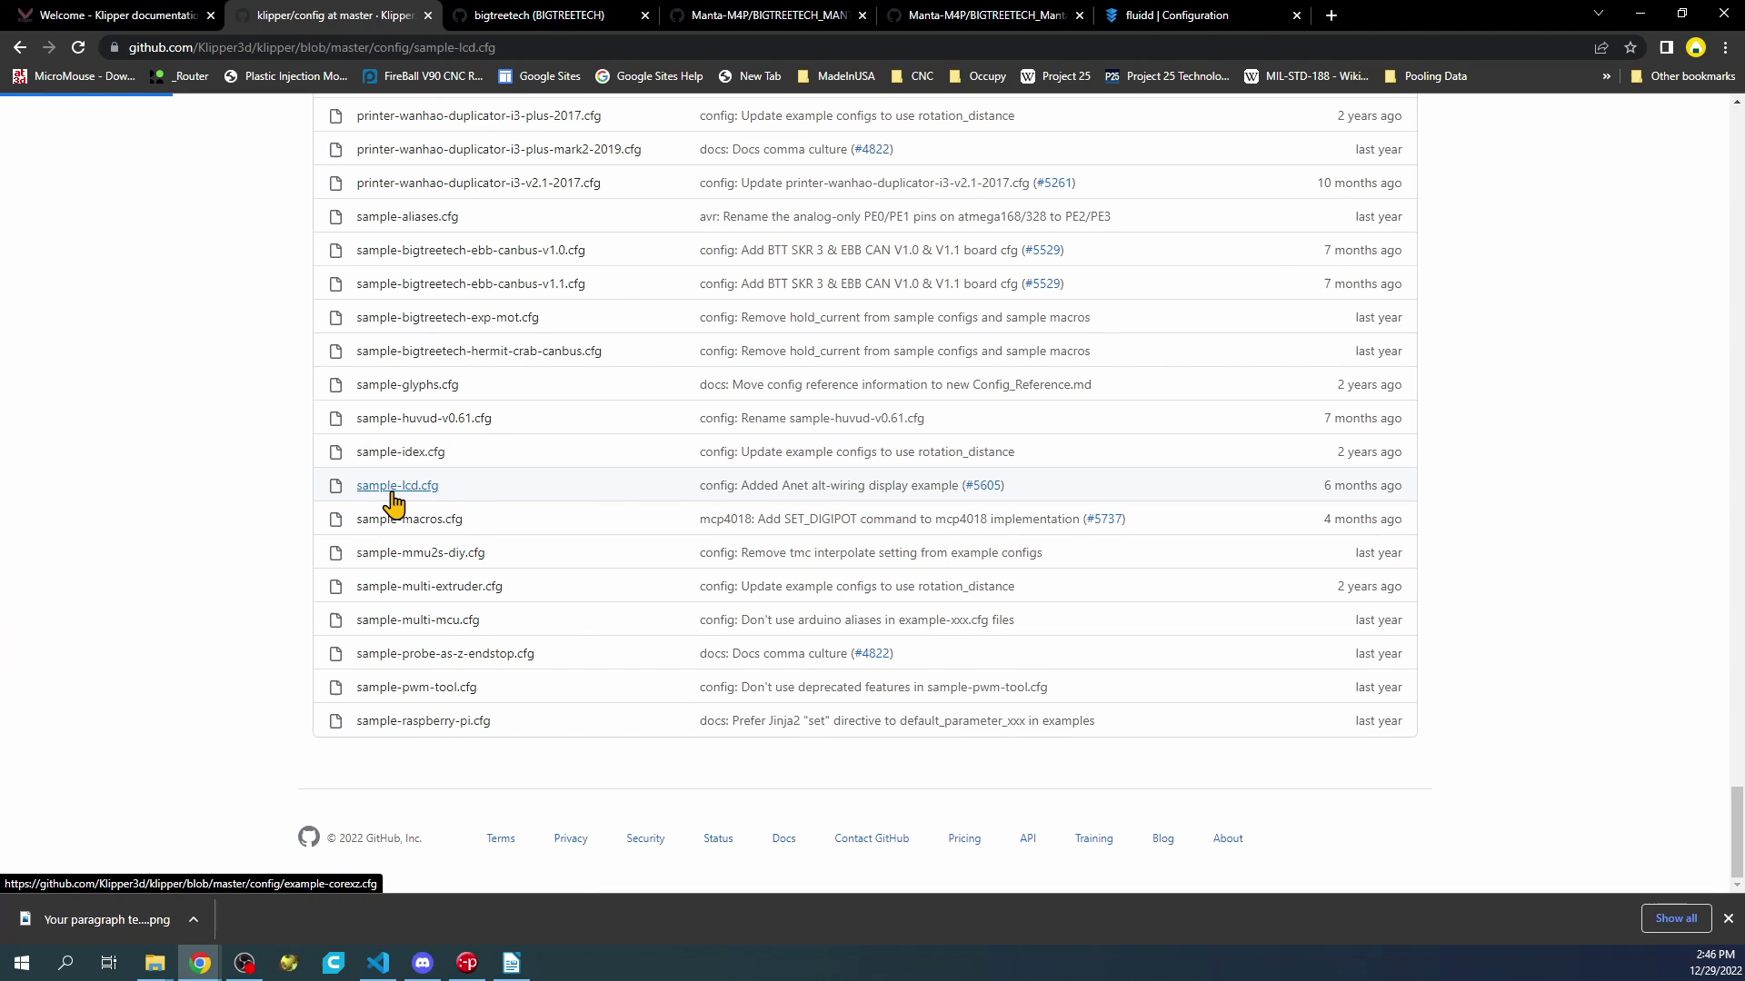
pyautogui.scroll(-3, 503, 464)
pyautogui.scroll(-4, 507, 472)
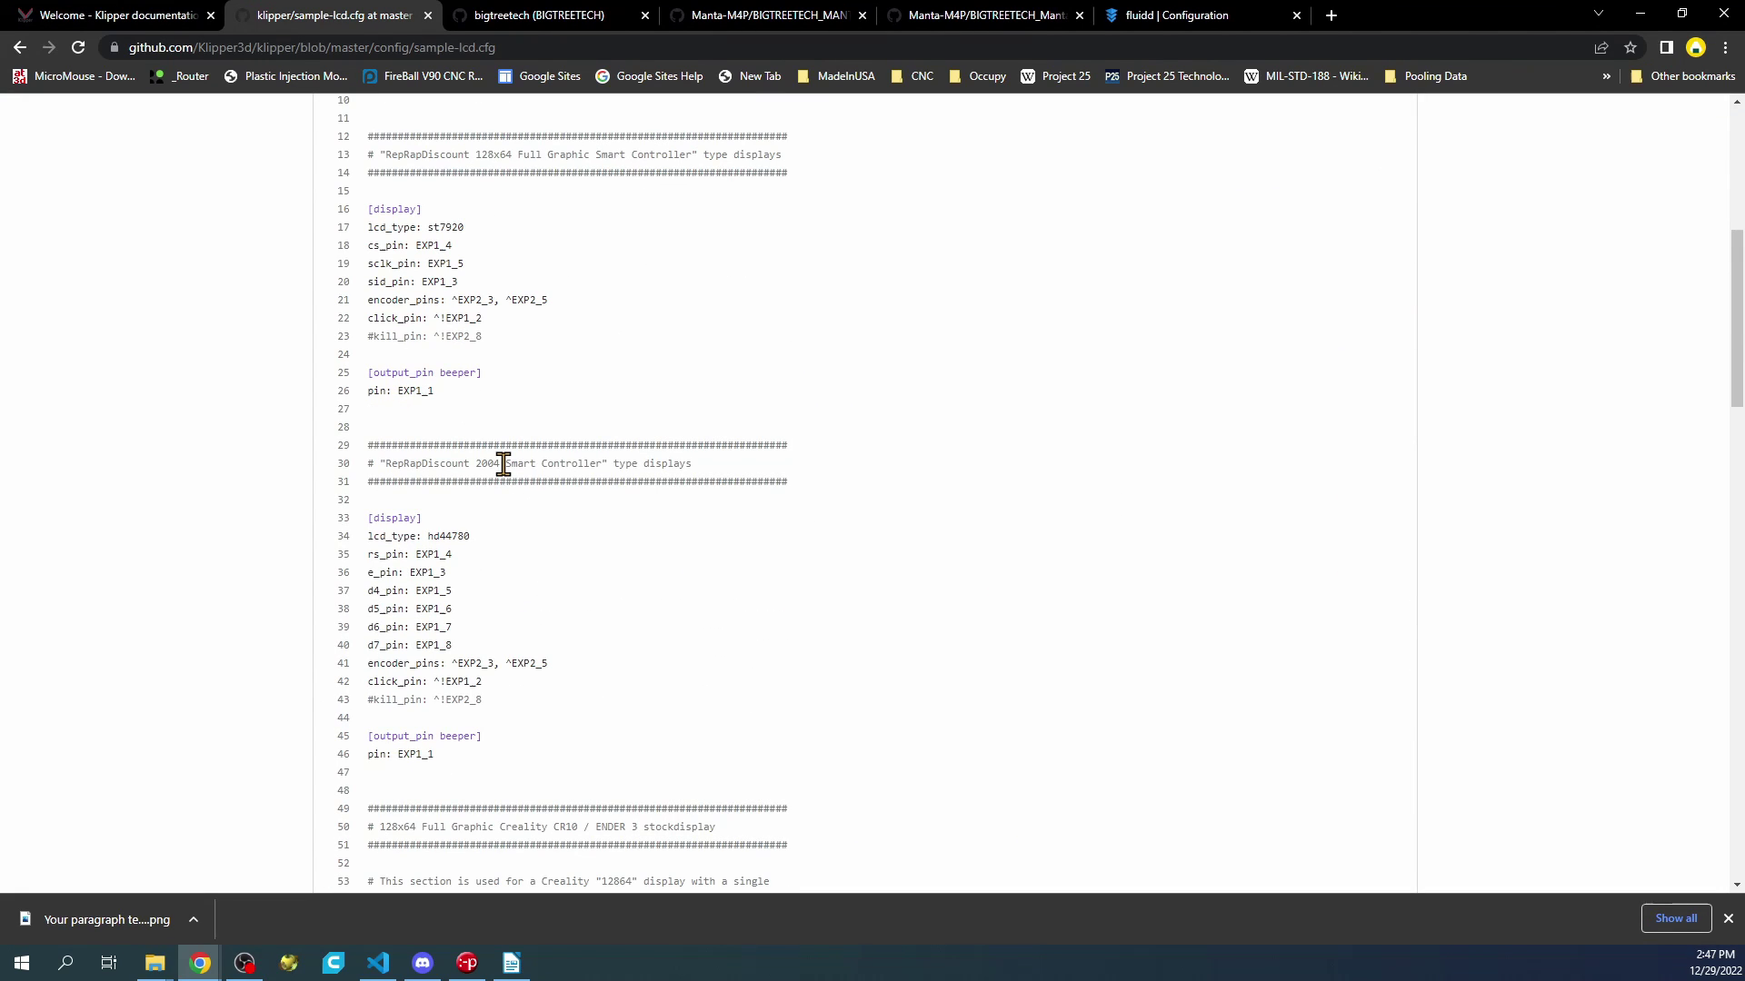
pyautogui.scroll(-3, 506, 461)
pyautogui.scroll(-4, 513, 463)
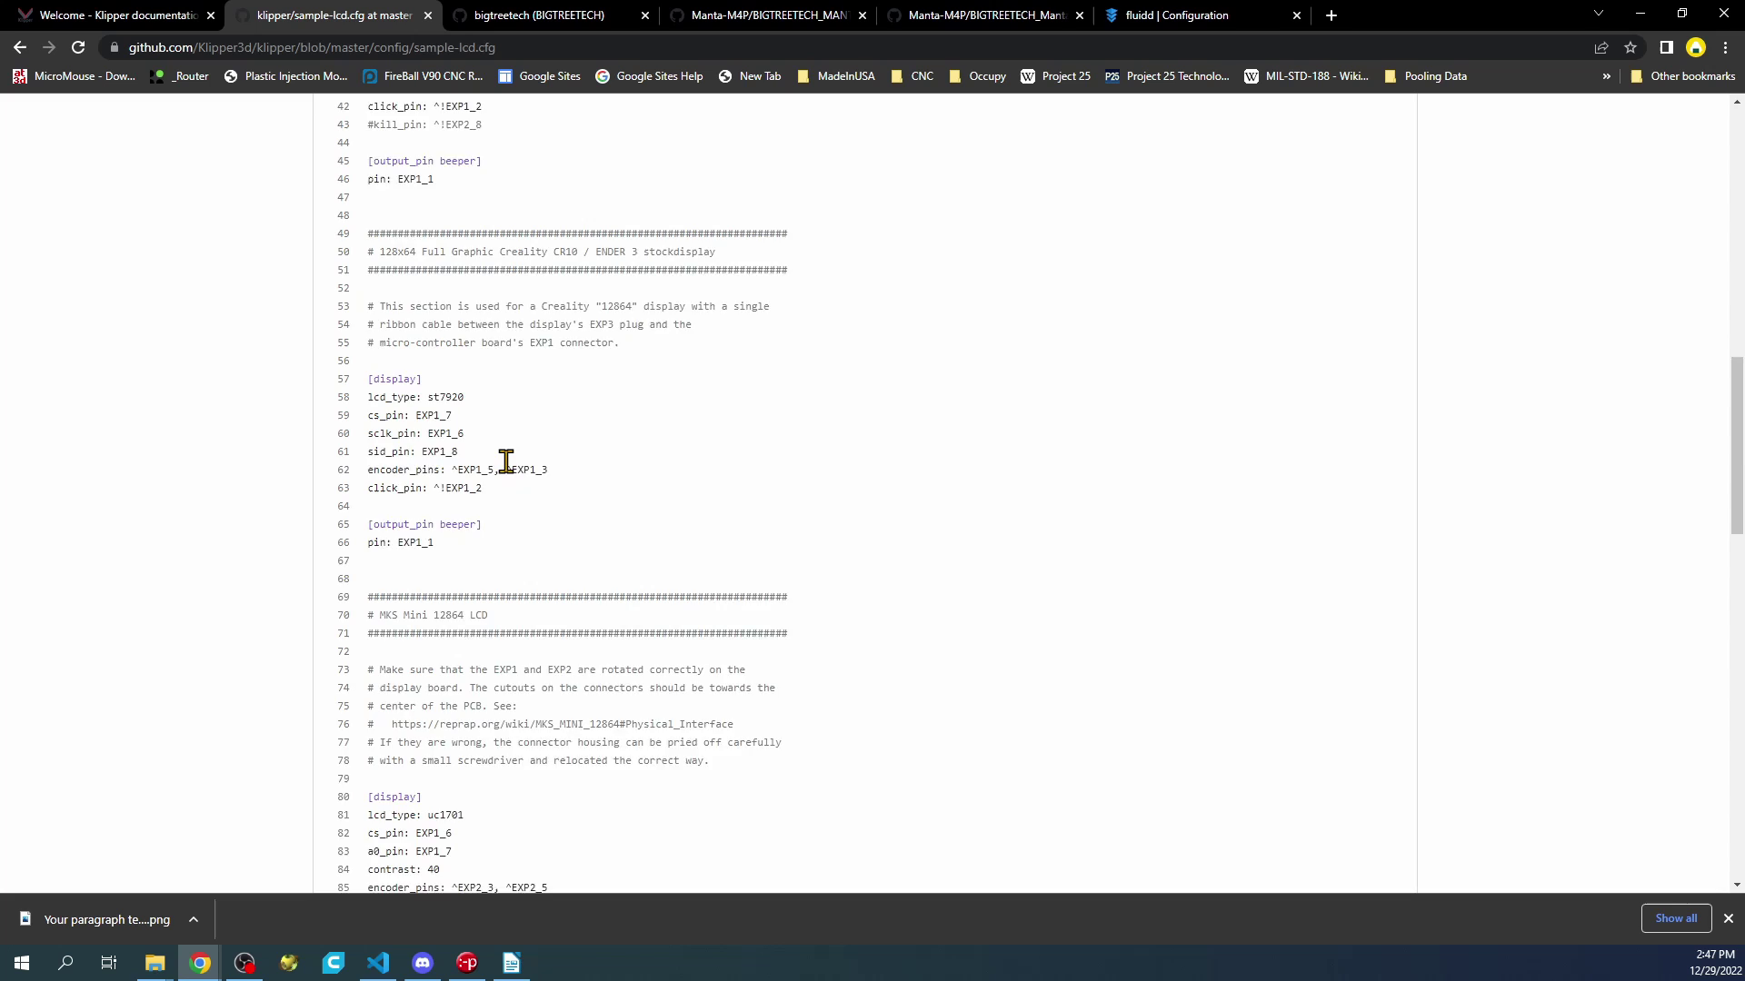
# - Highlight the CR10 / ENDER 3 stockdisplay heading and its EXP3-to-EXP1 ribbon-cable wiring comment
pyautogui.moveTo(551, 191); pyautogui.dragTo(752, 214)
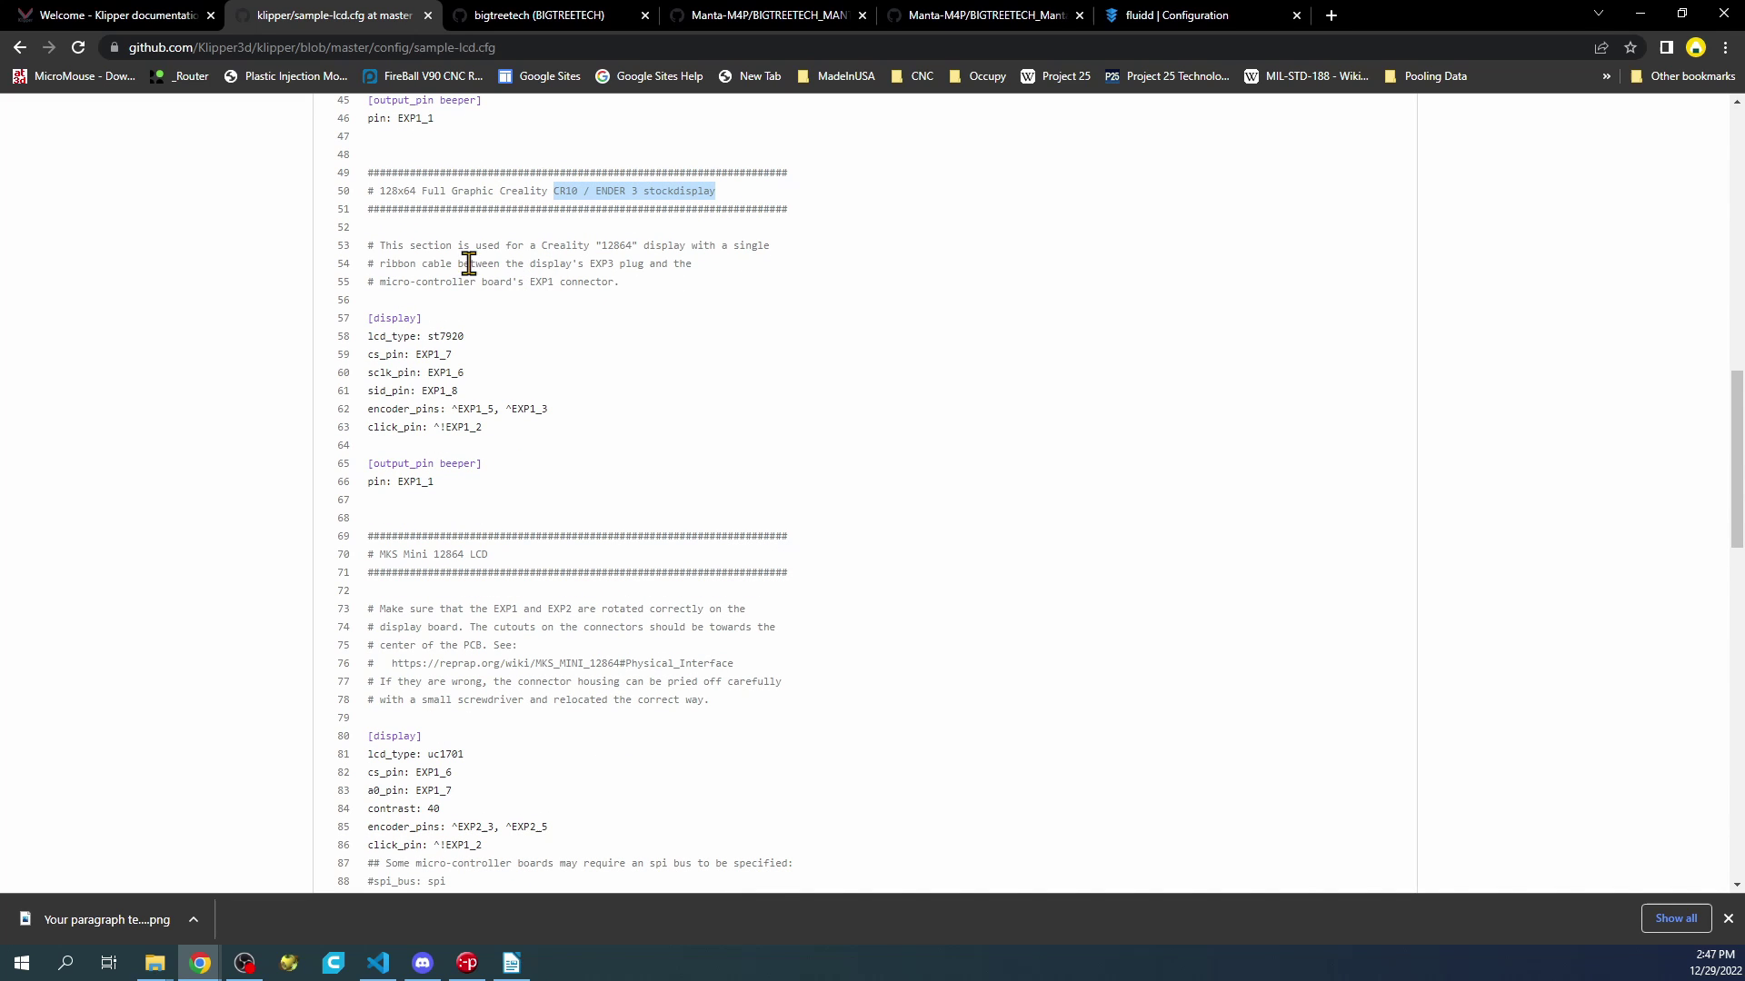
pyautogui.moveTo(372, 245); pyautogui.dragTo(759, 289)
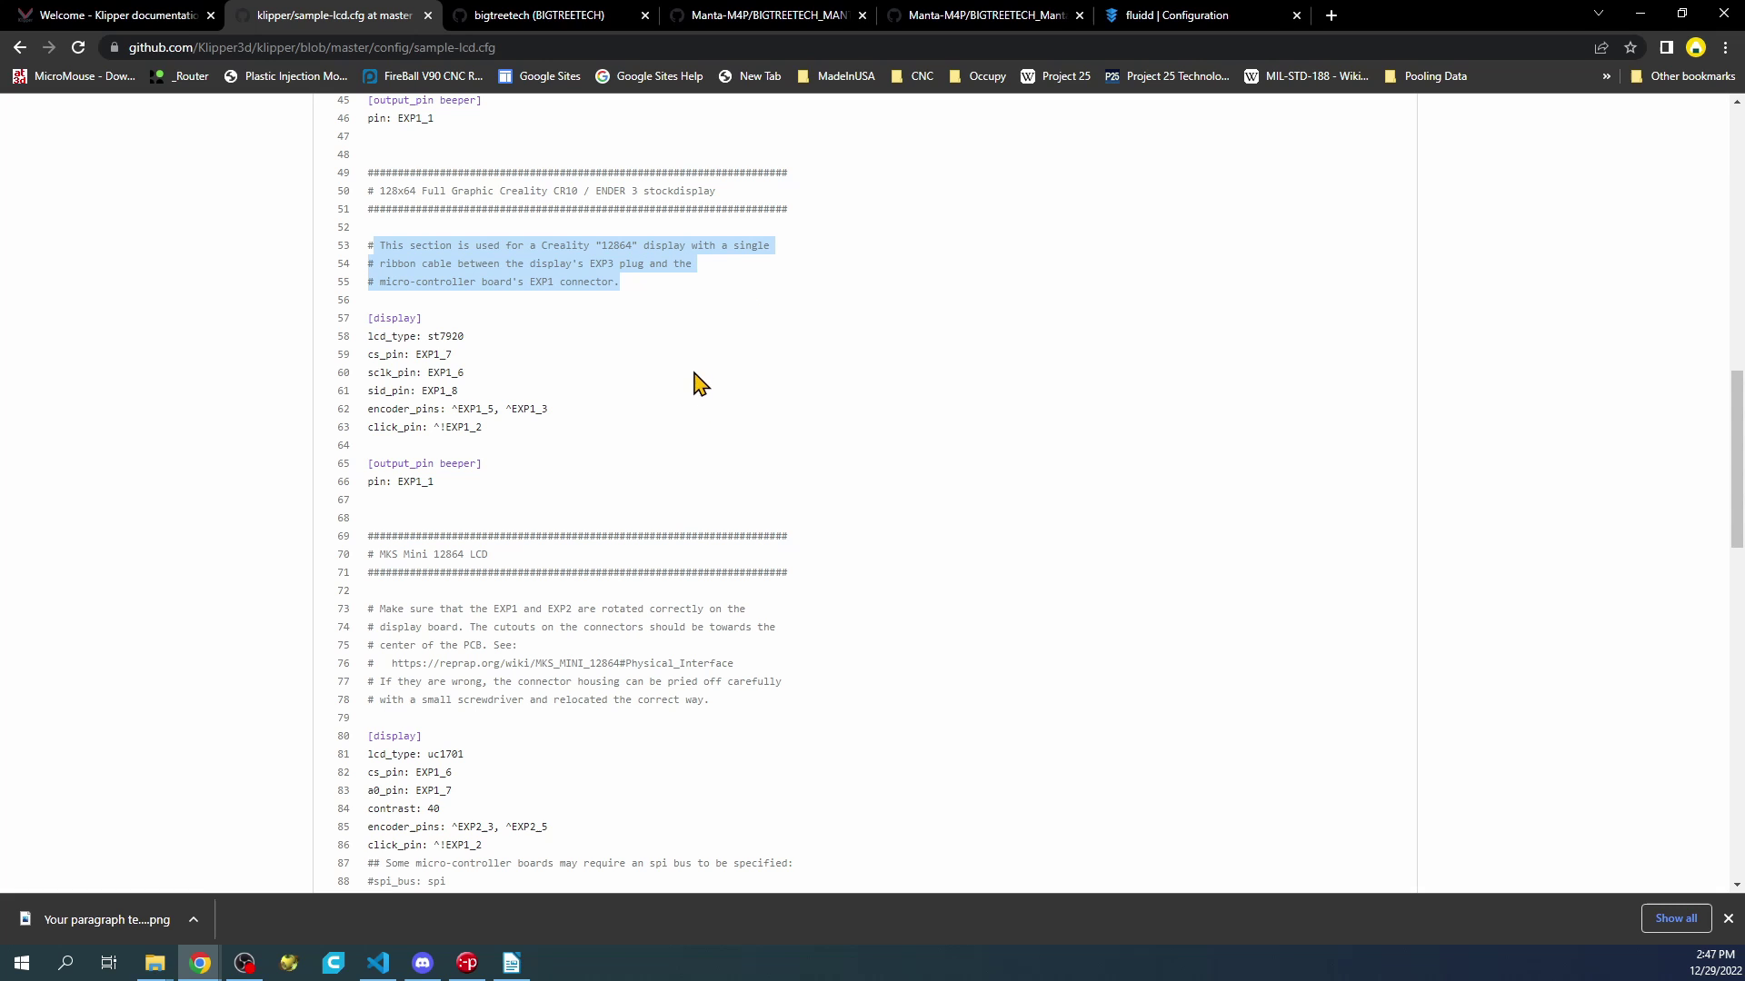
pyautogui.click(606, 282)
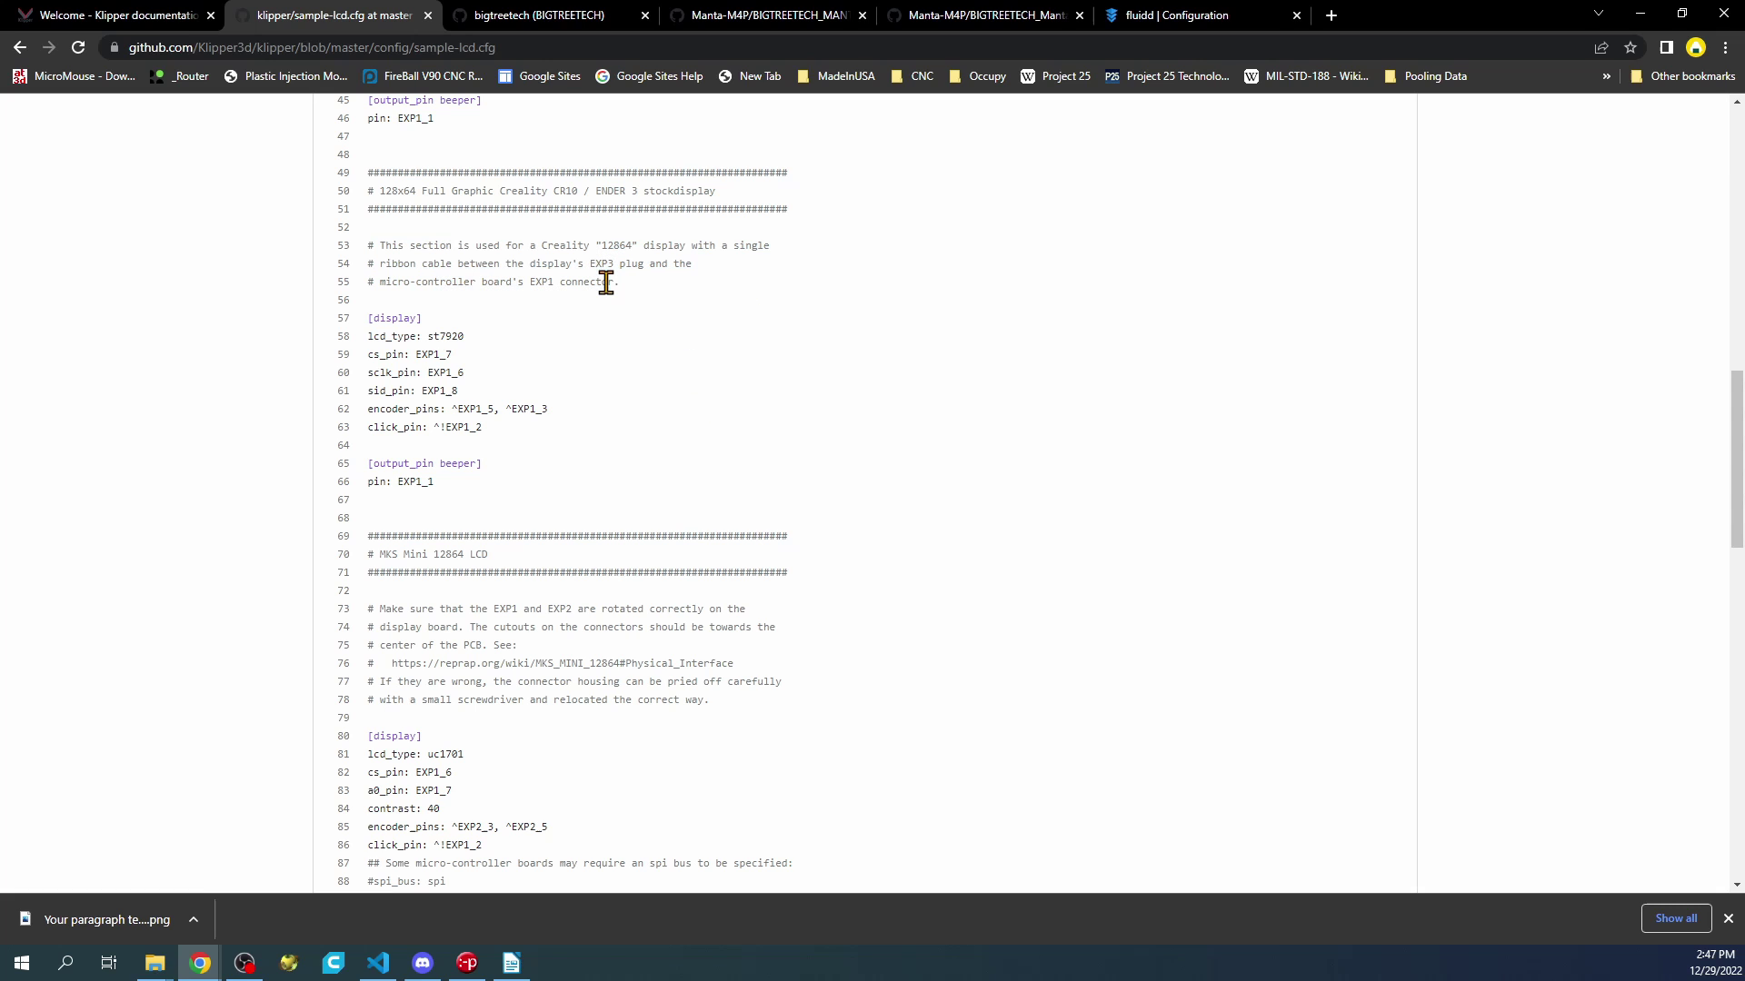
pyautogui.moveTo(391, 262); pyautogui.dragTo(722, 269)
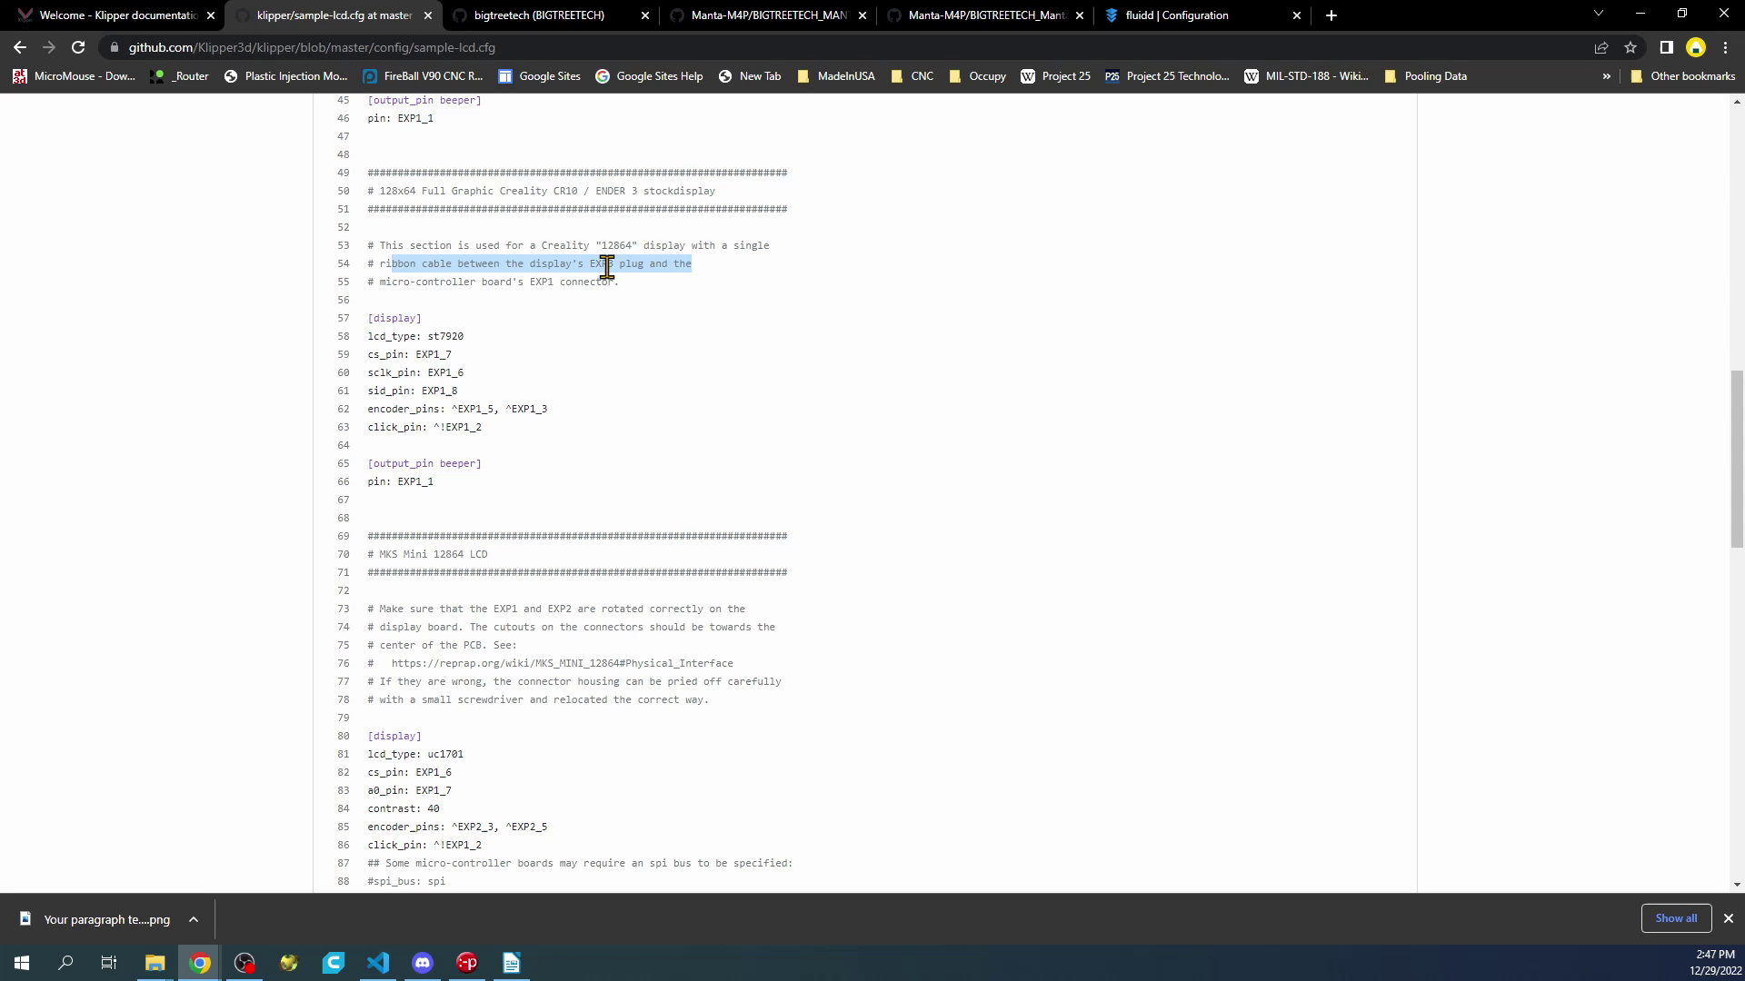
pyautogui.moveTo(610, 282); pyautogui.dragTo(372, 284)
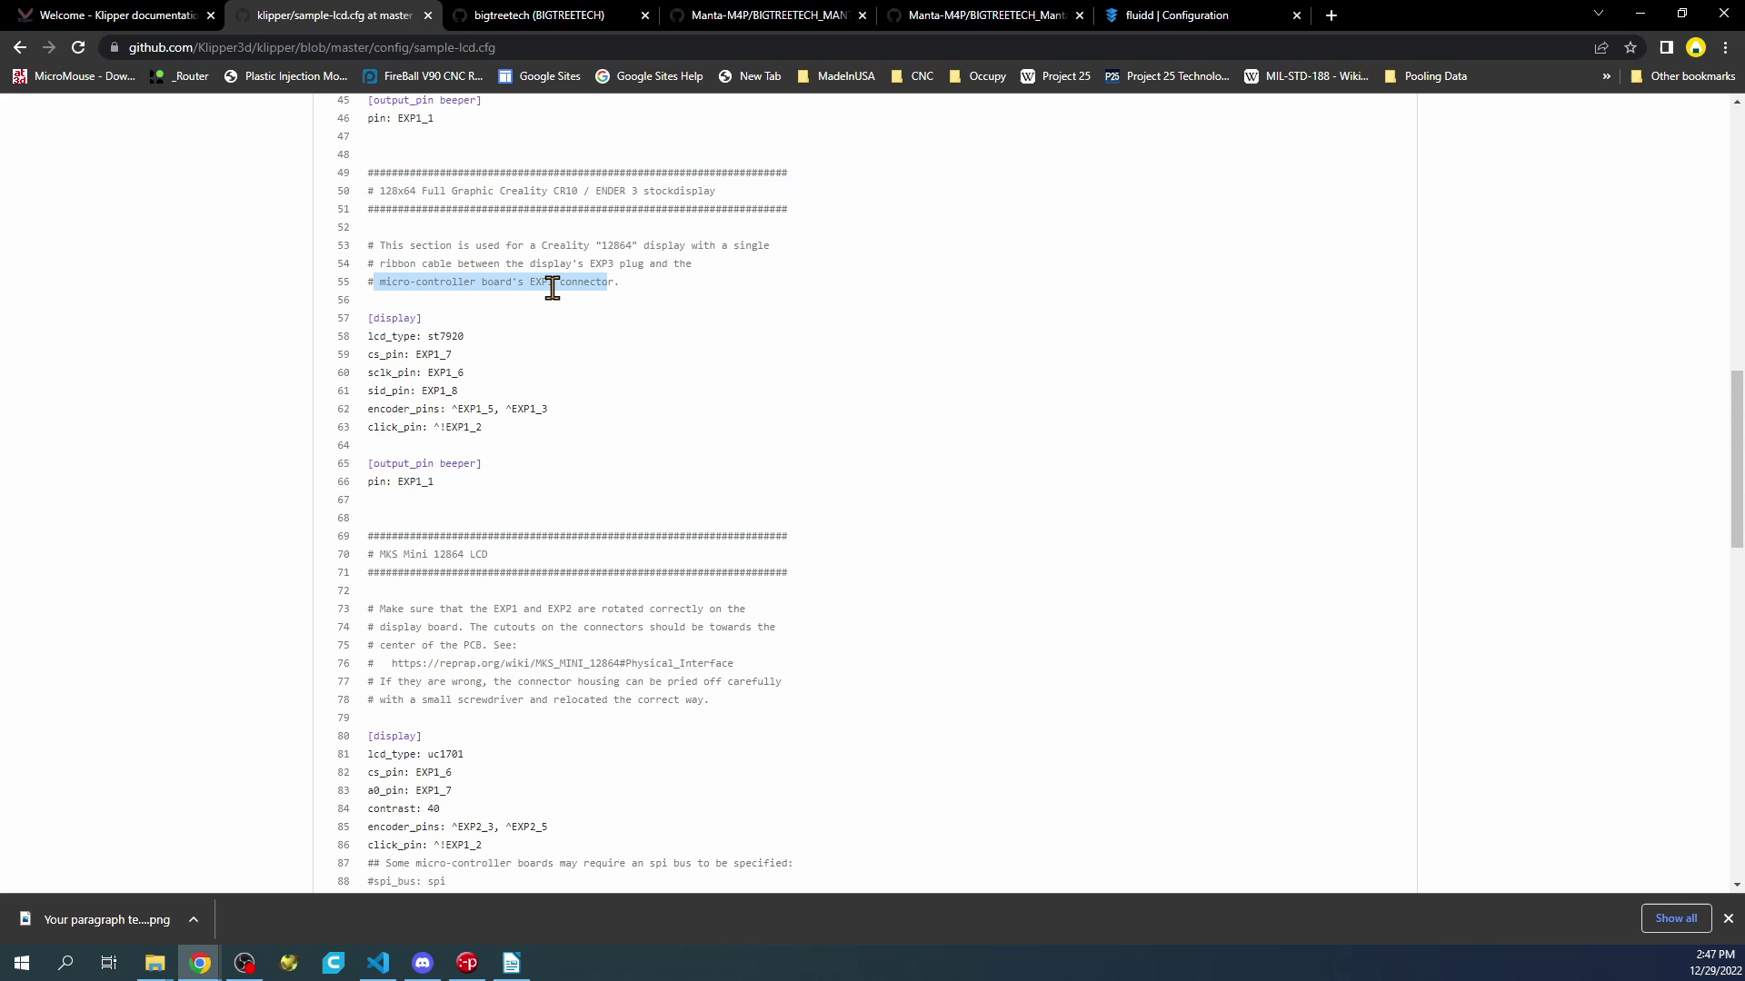
# - View the Manta M4P manual's pin-out page, then its V2.1 PINOUT PDF with EXP1/EXP2
pyautogui.click(774, 18)
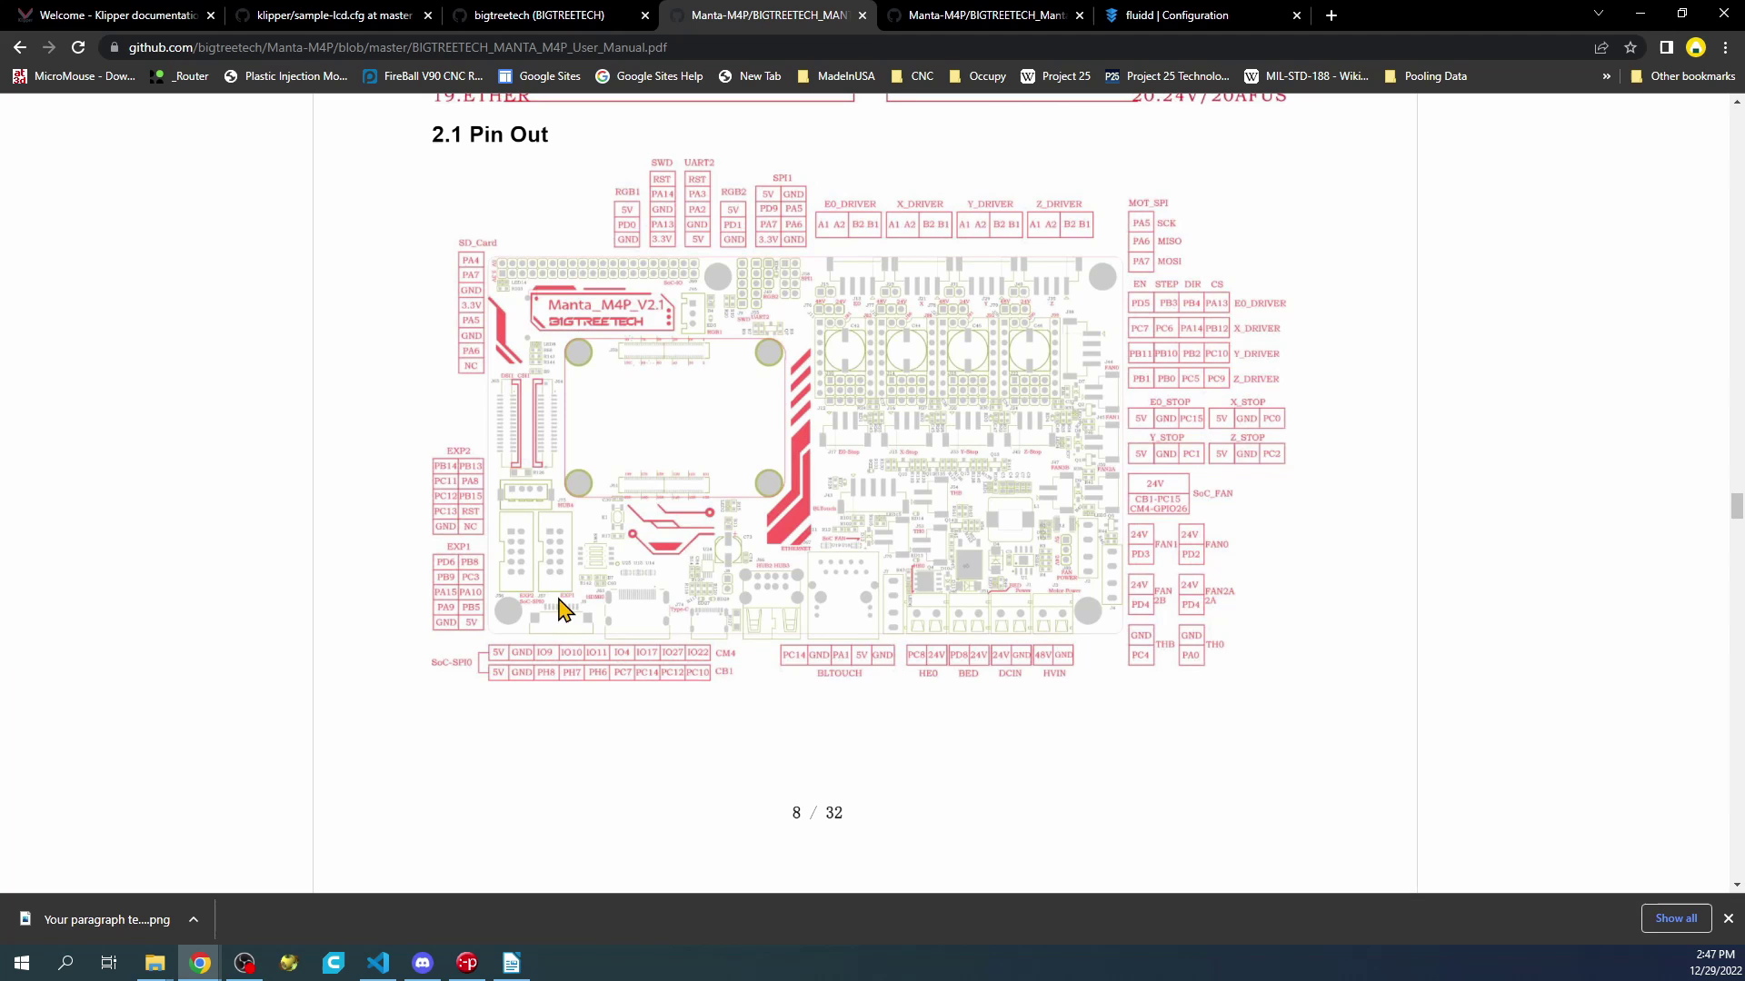
pyautogui.click(954, 16)
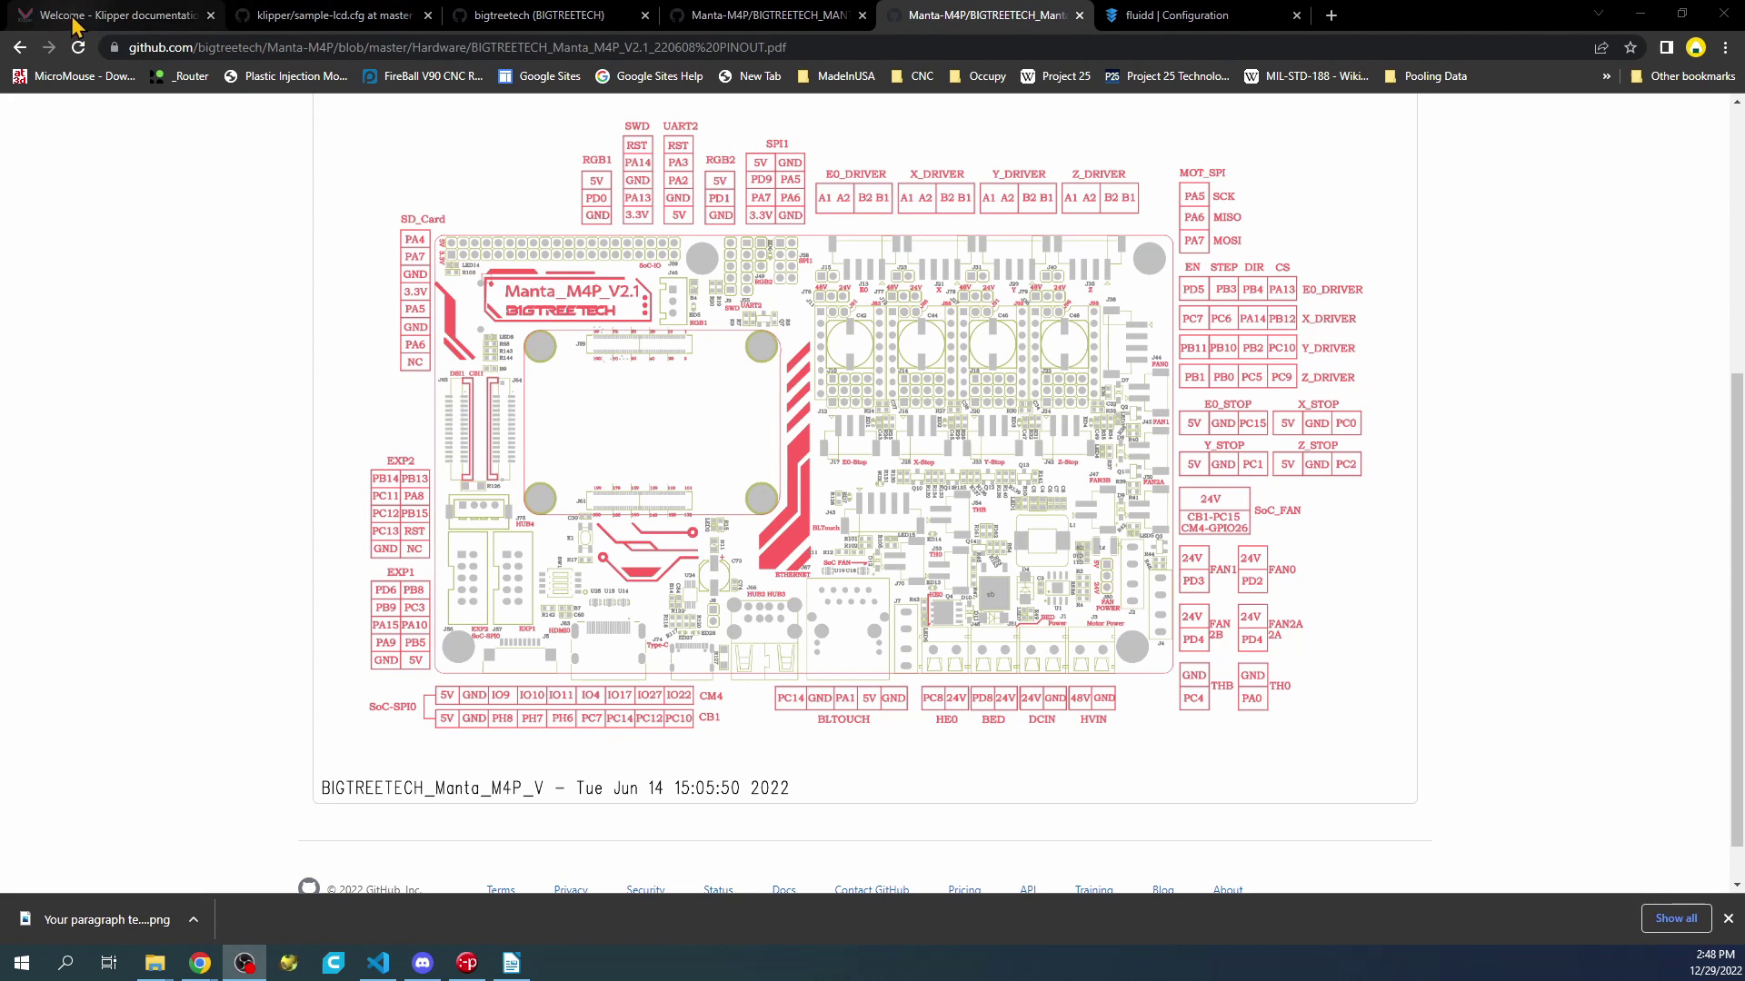
# - Select and copy lines 50–66 of sample-lcd.cfg, the Creality 12864 stock display block
pyautogui.click(312, 16)
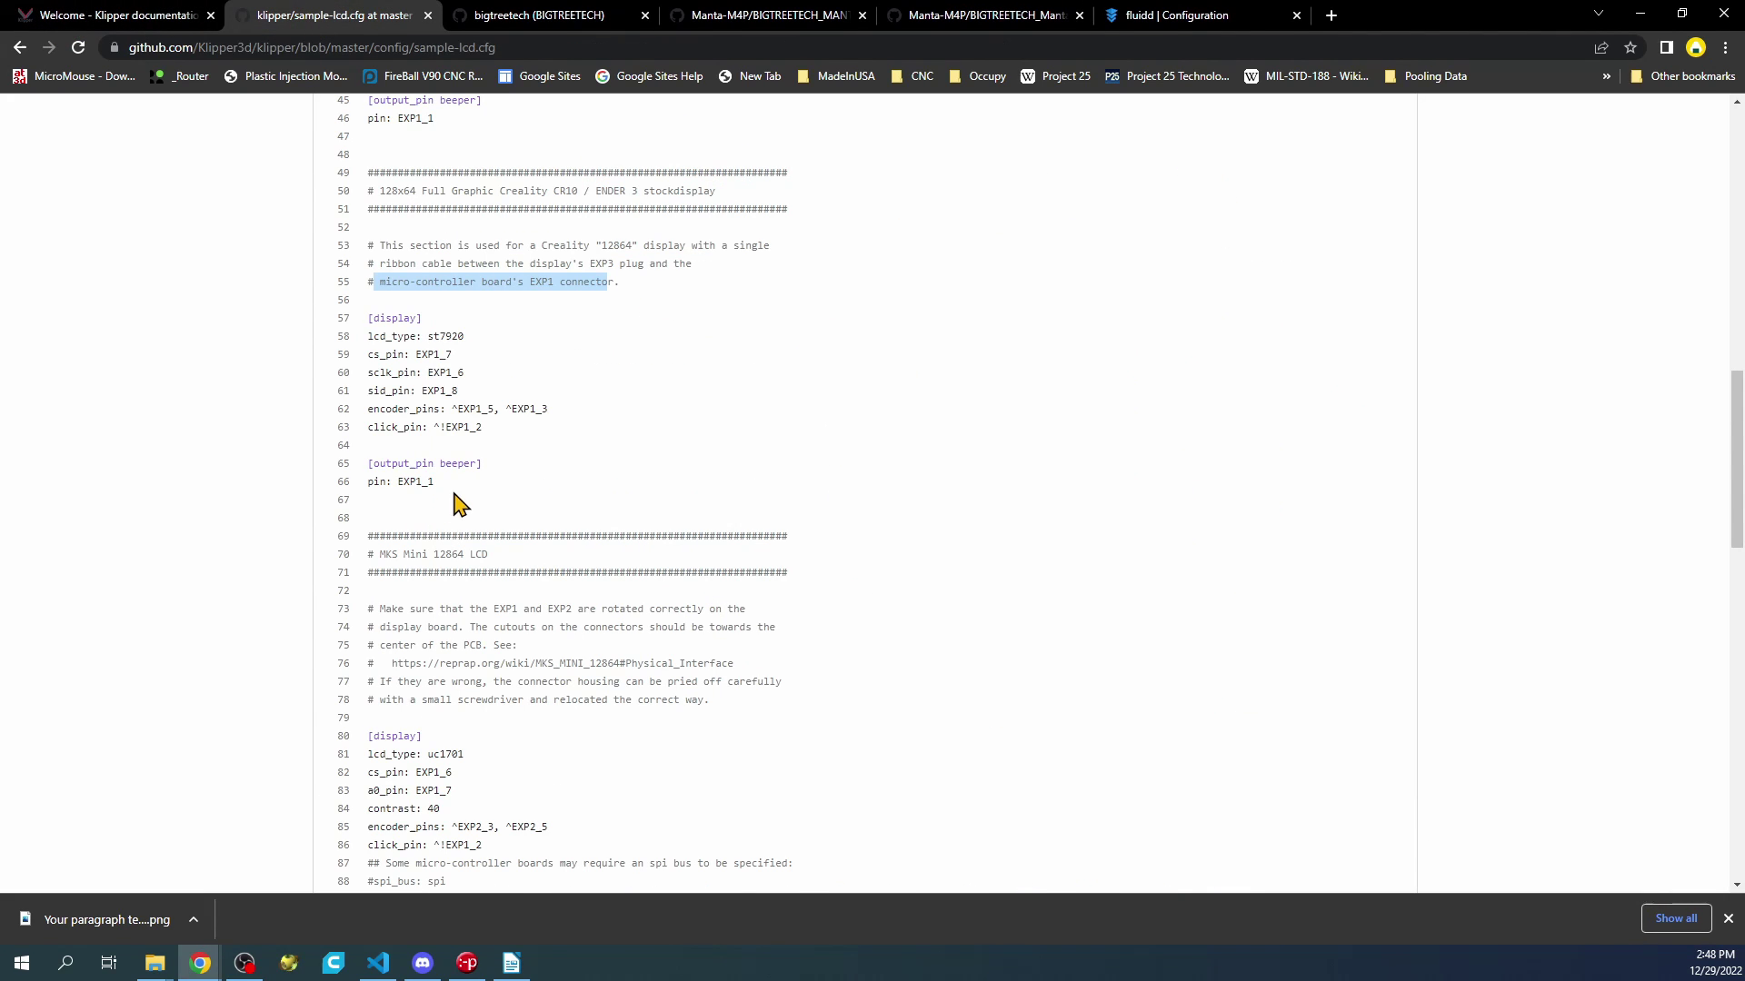
pyautogui.moveTo(459, 487); pyautogui.dragTo(314, 222)
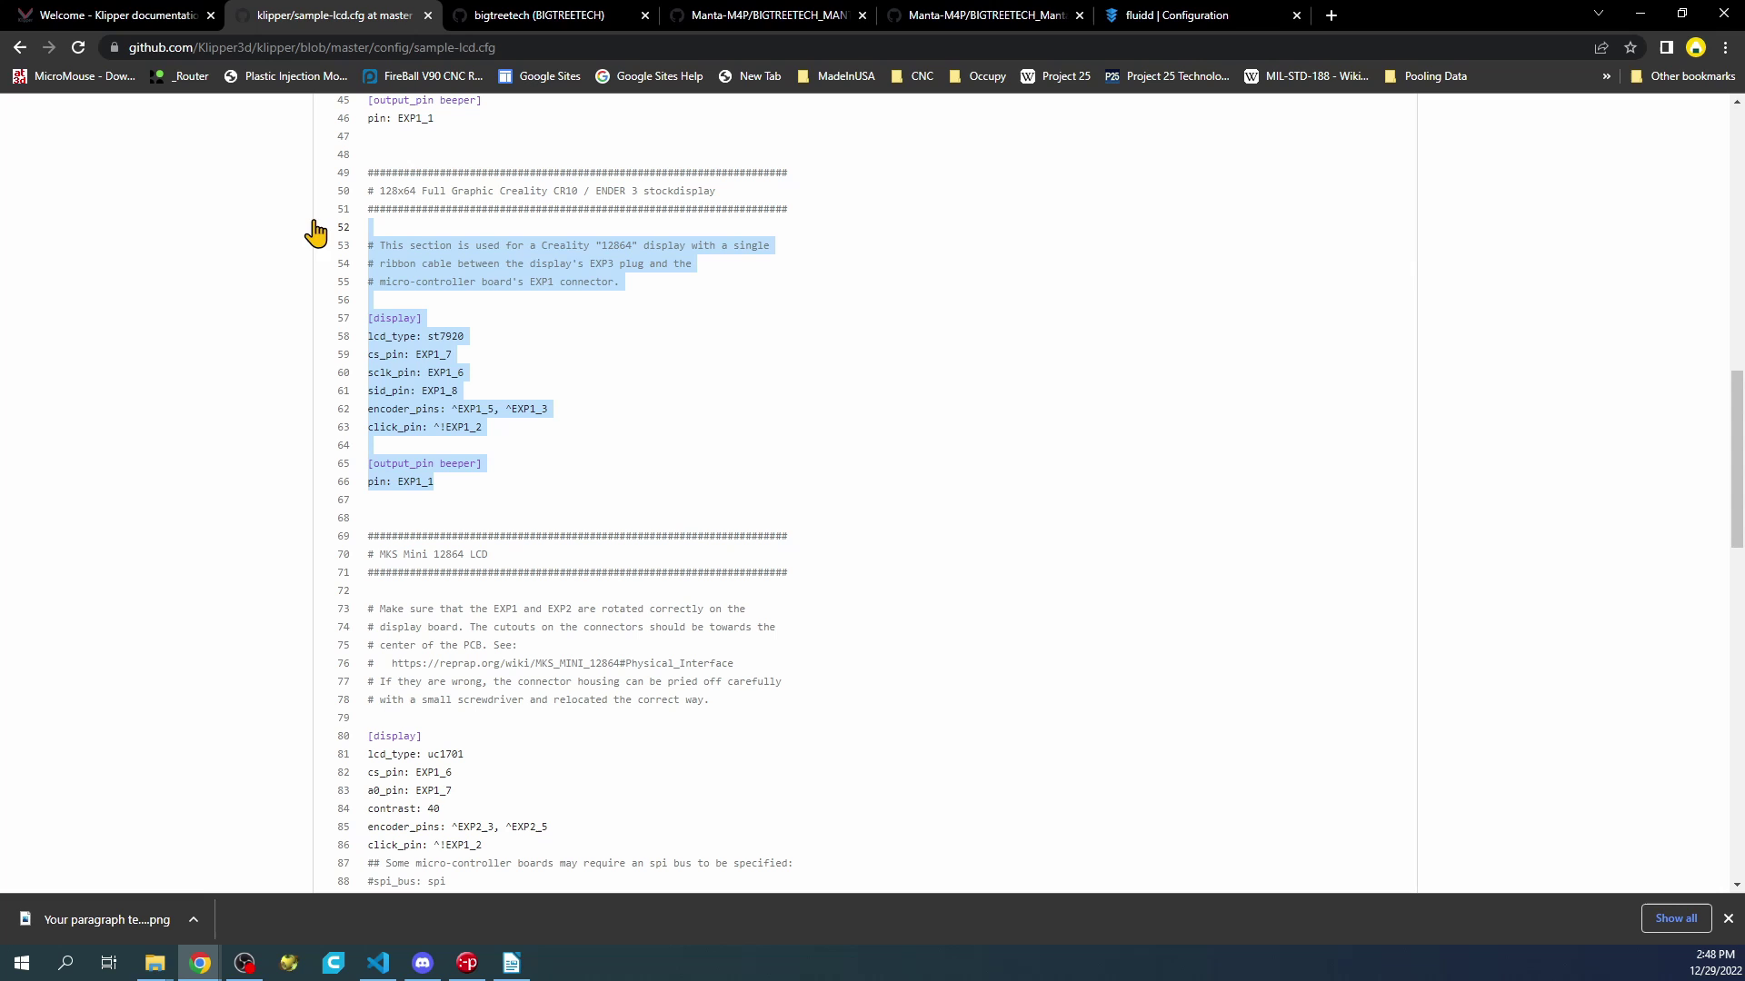
pyautogui.click(485, 506)
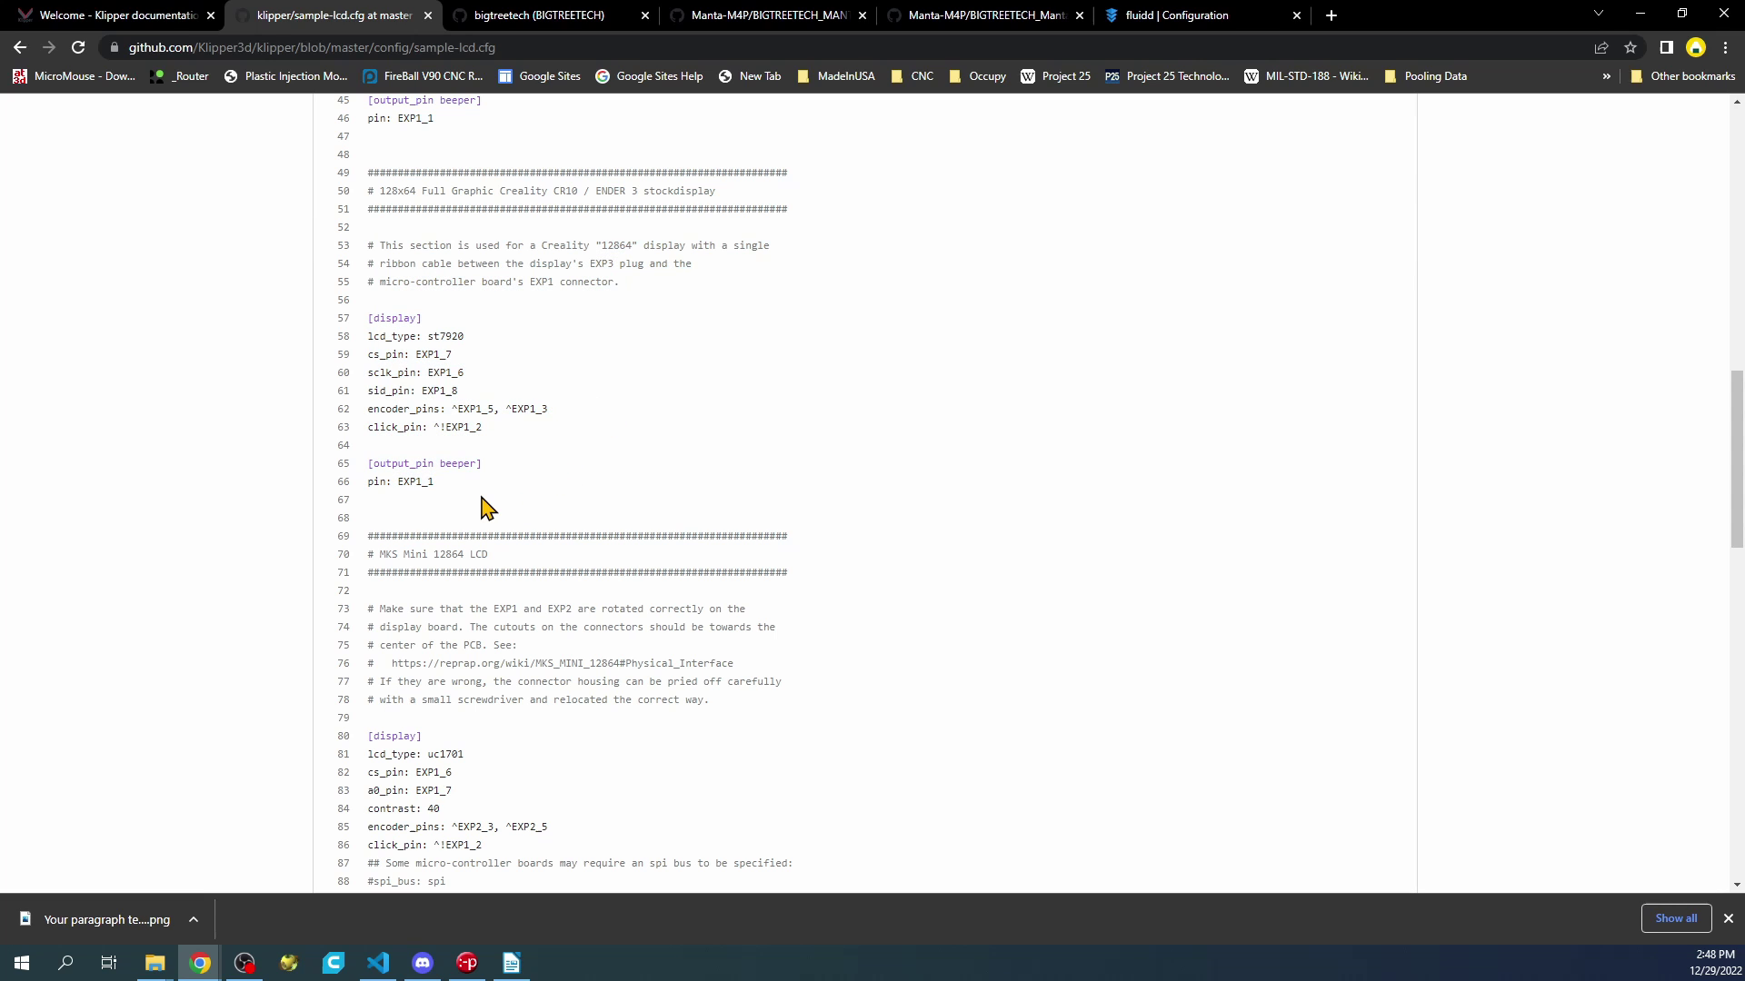
pyautogui.moveTo(444, 474); pyautogui.dragTo(370, 173)
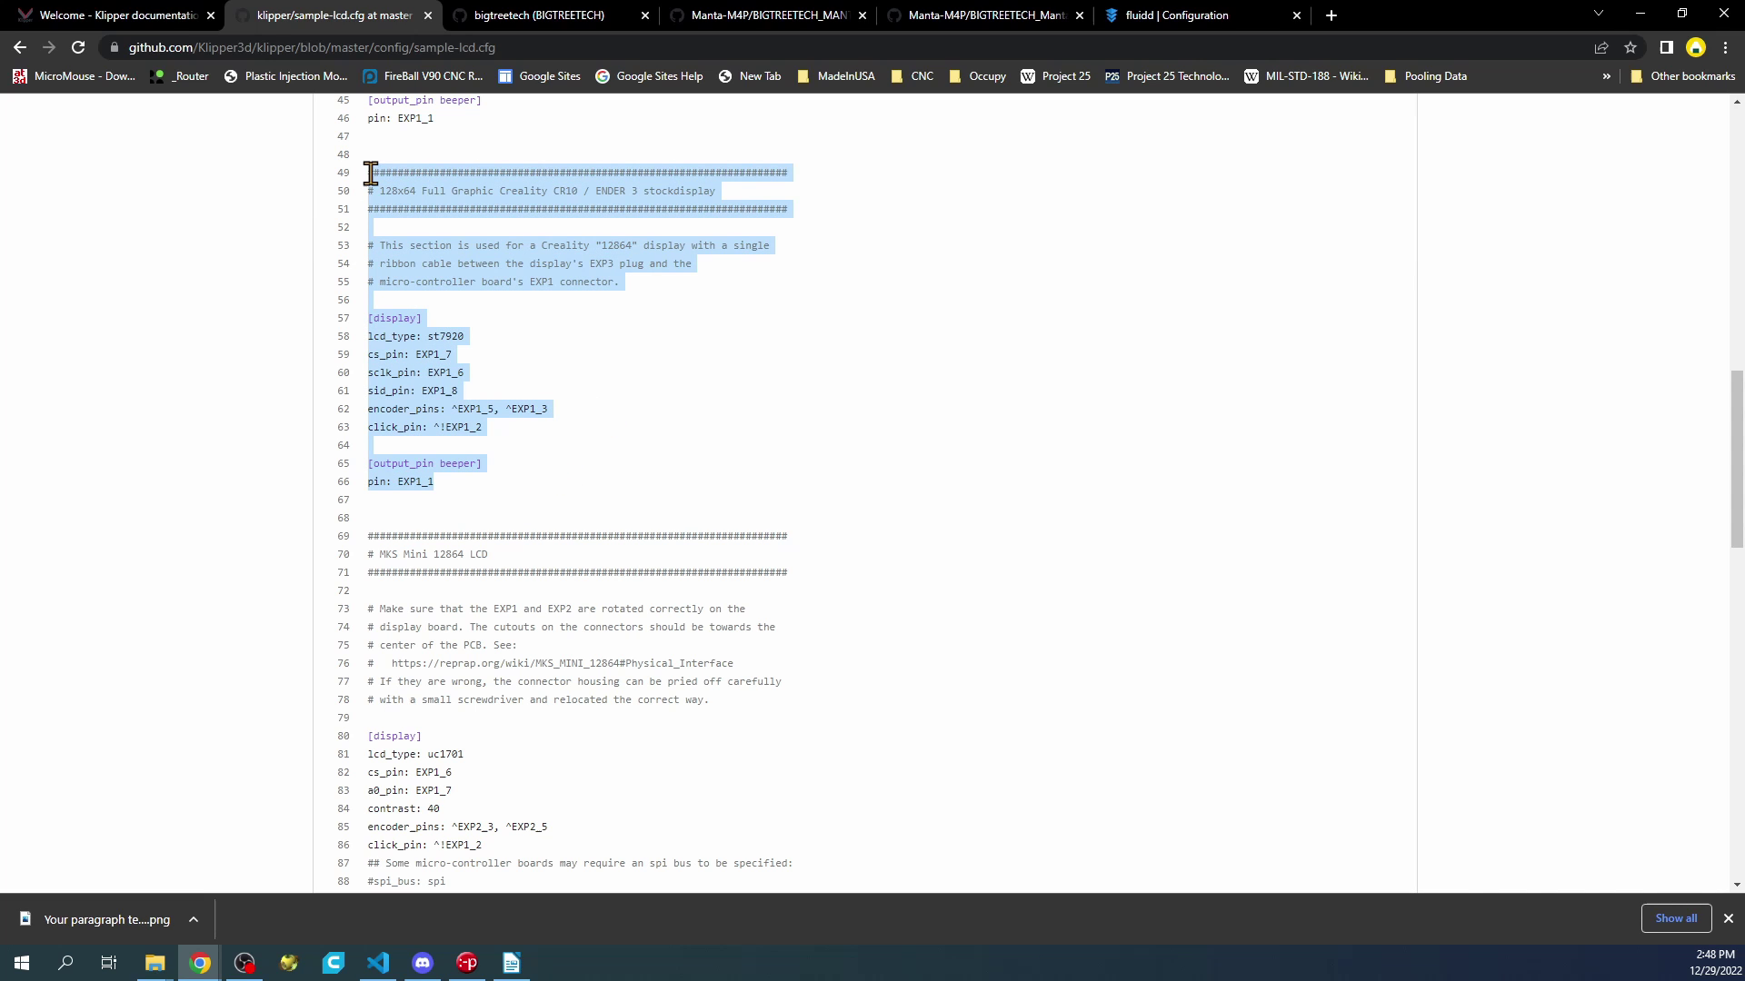
pyautogui.rightClick(417, 279)
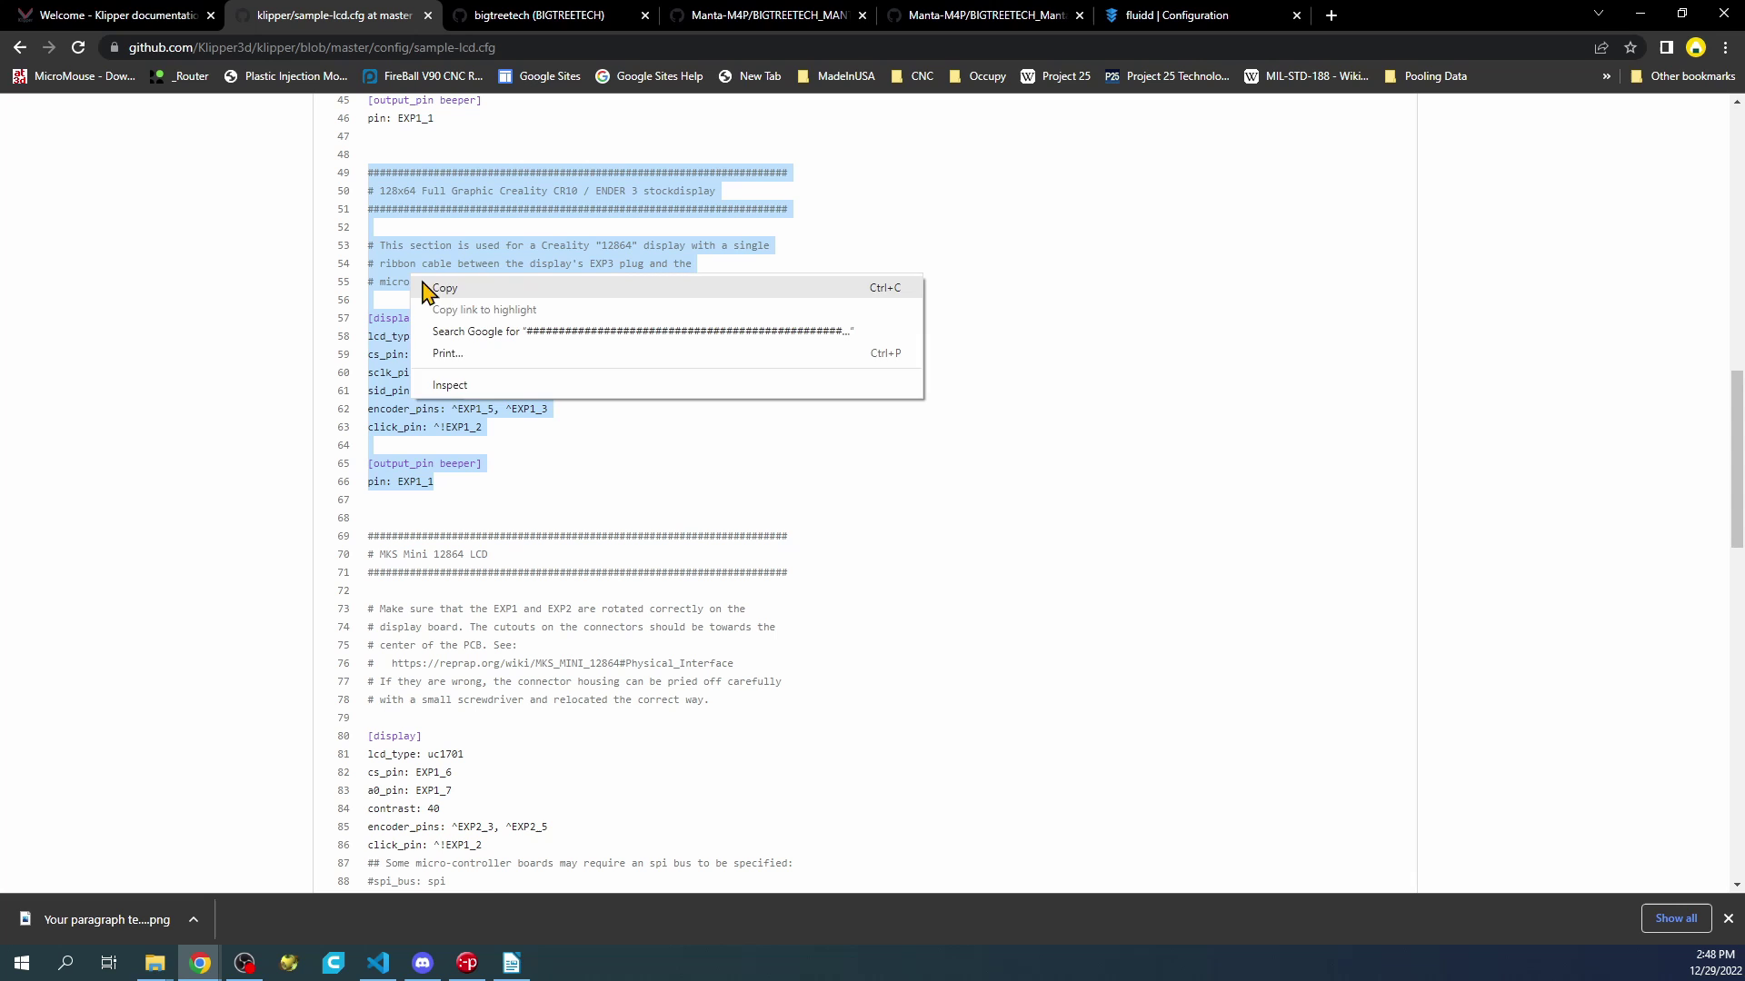
pyautogui.click(434, 293)
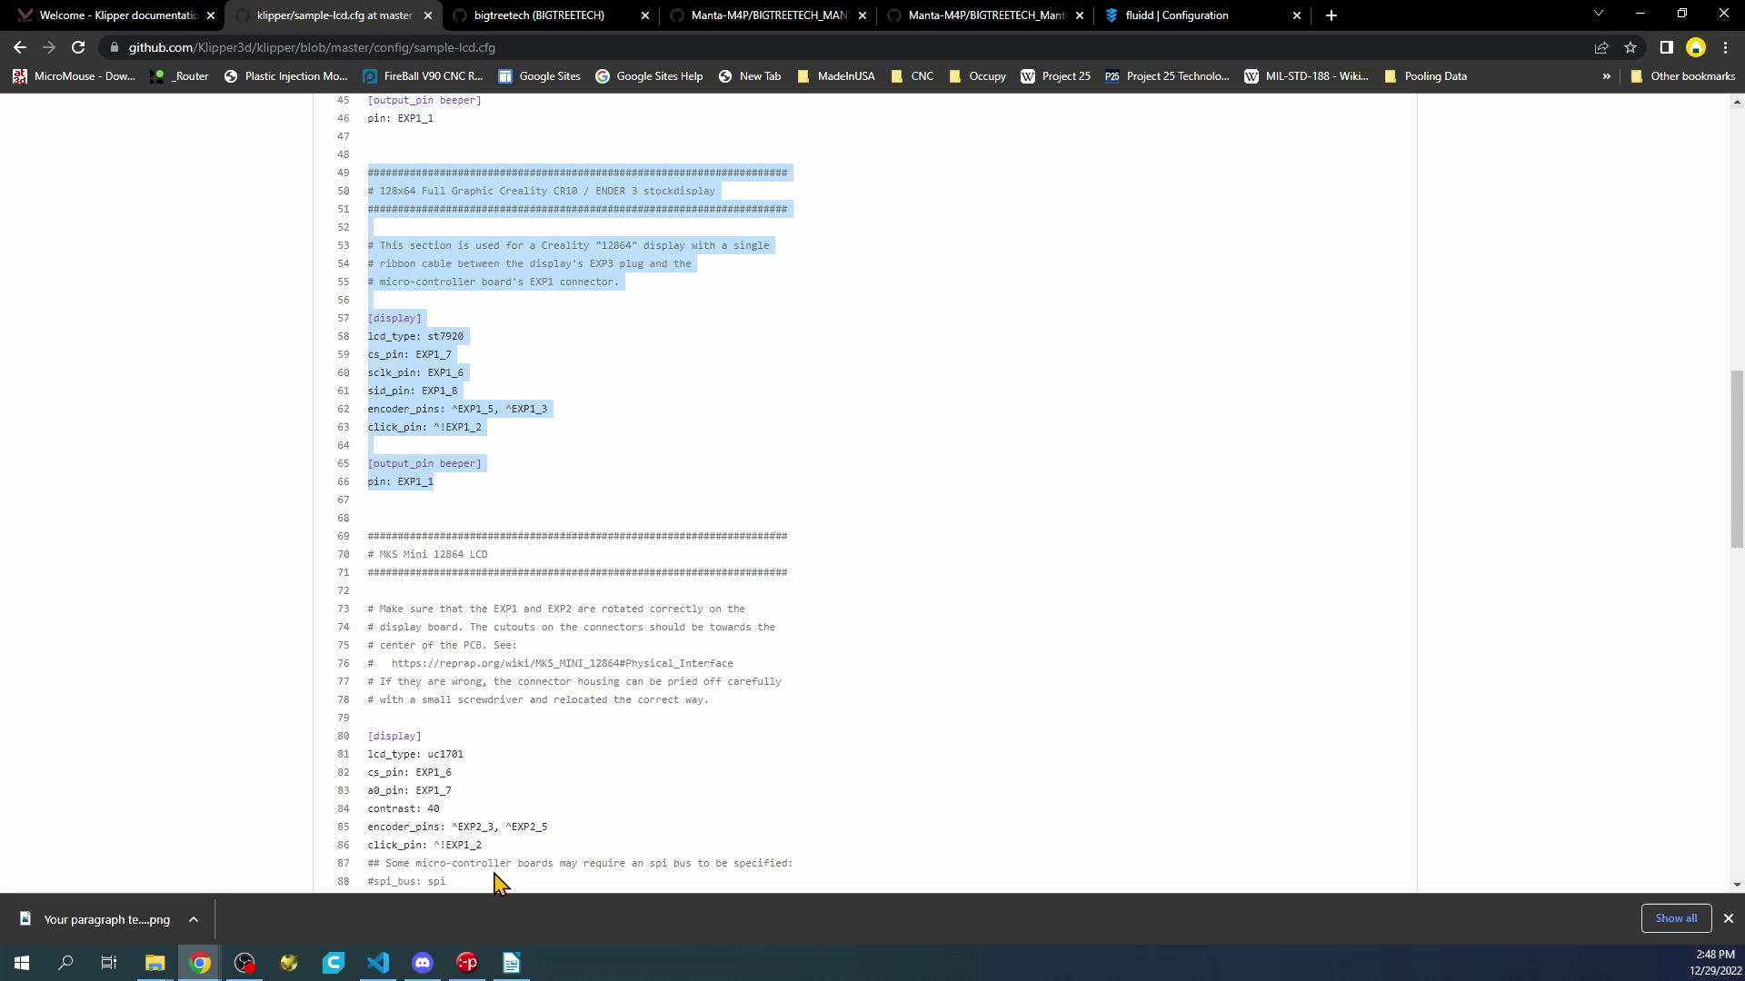
# - Force-refresh Fluidd and open printer.cfg from the Configuration page
pyautogui.click(1159, 15)
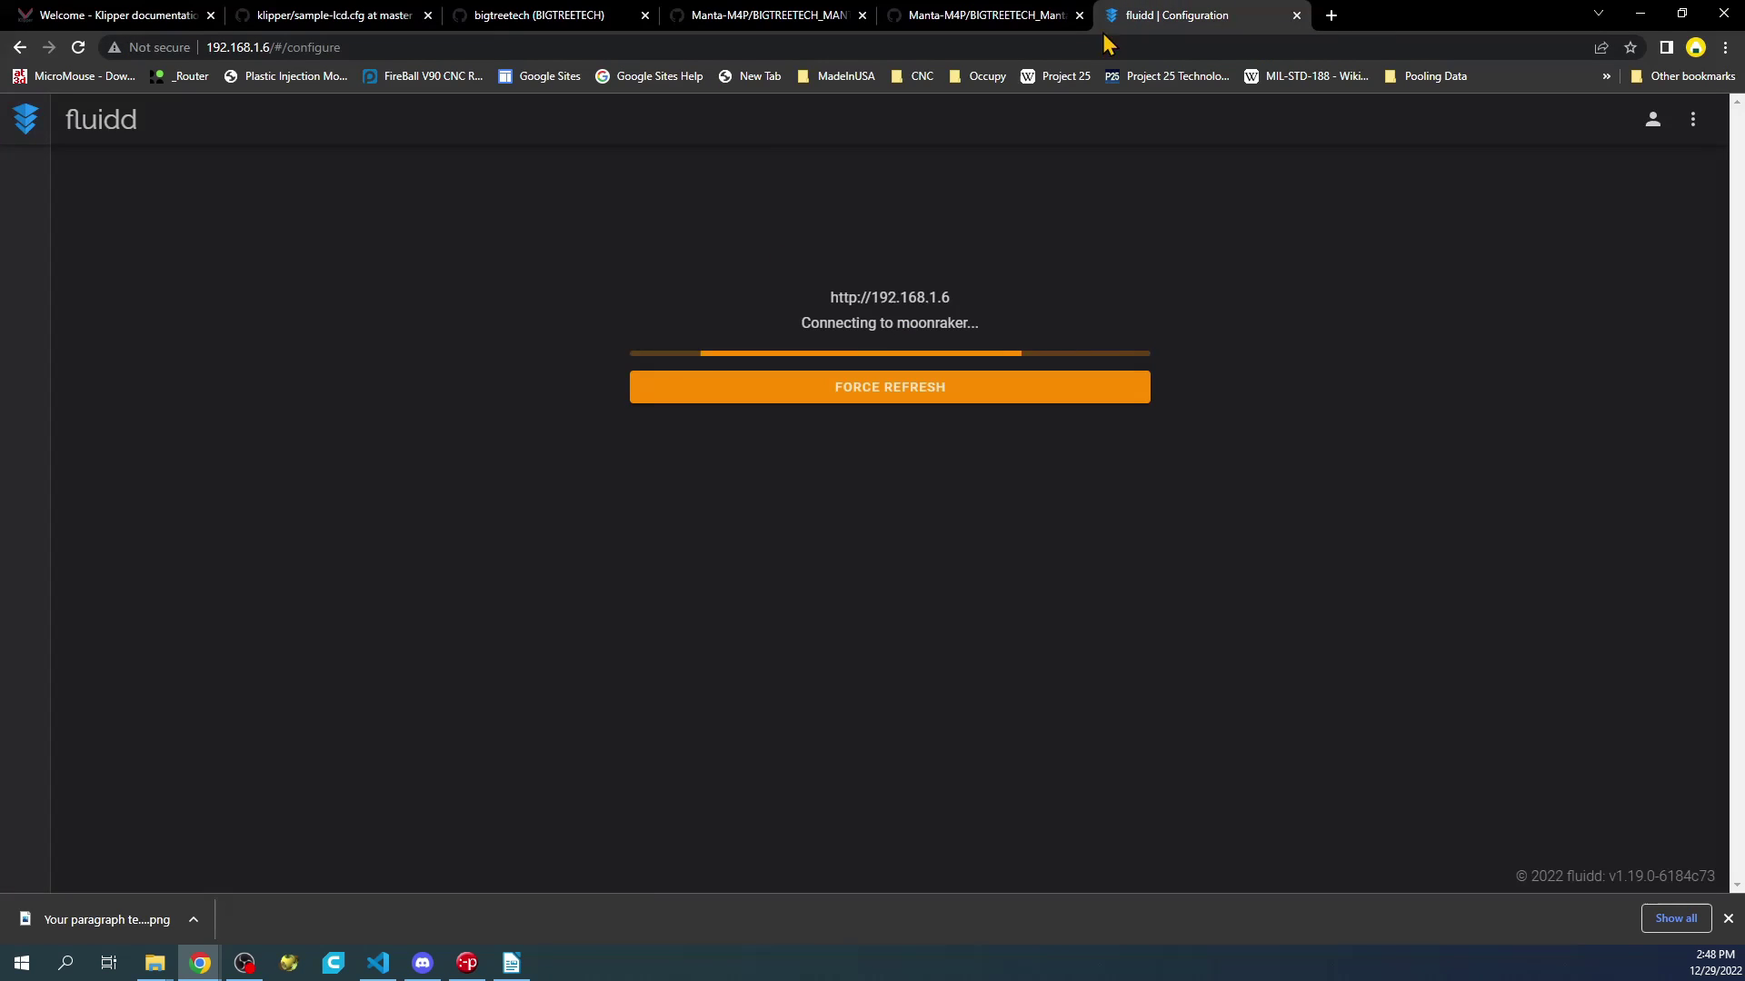
pyautogui.click(709, 400)
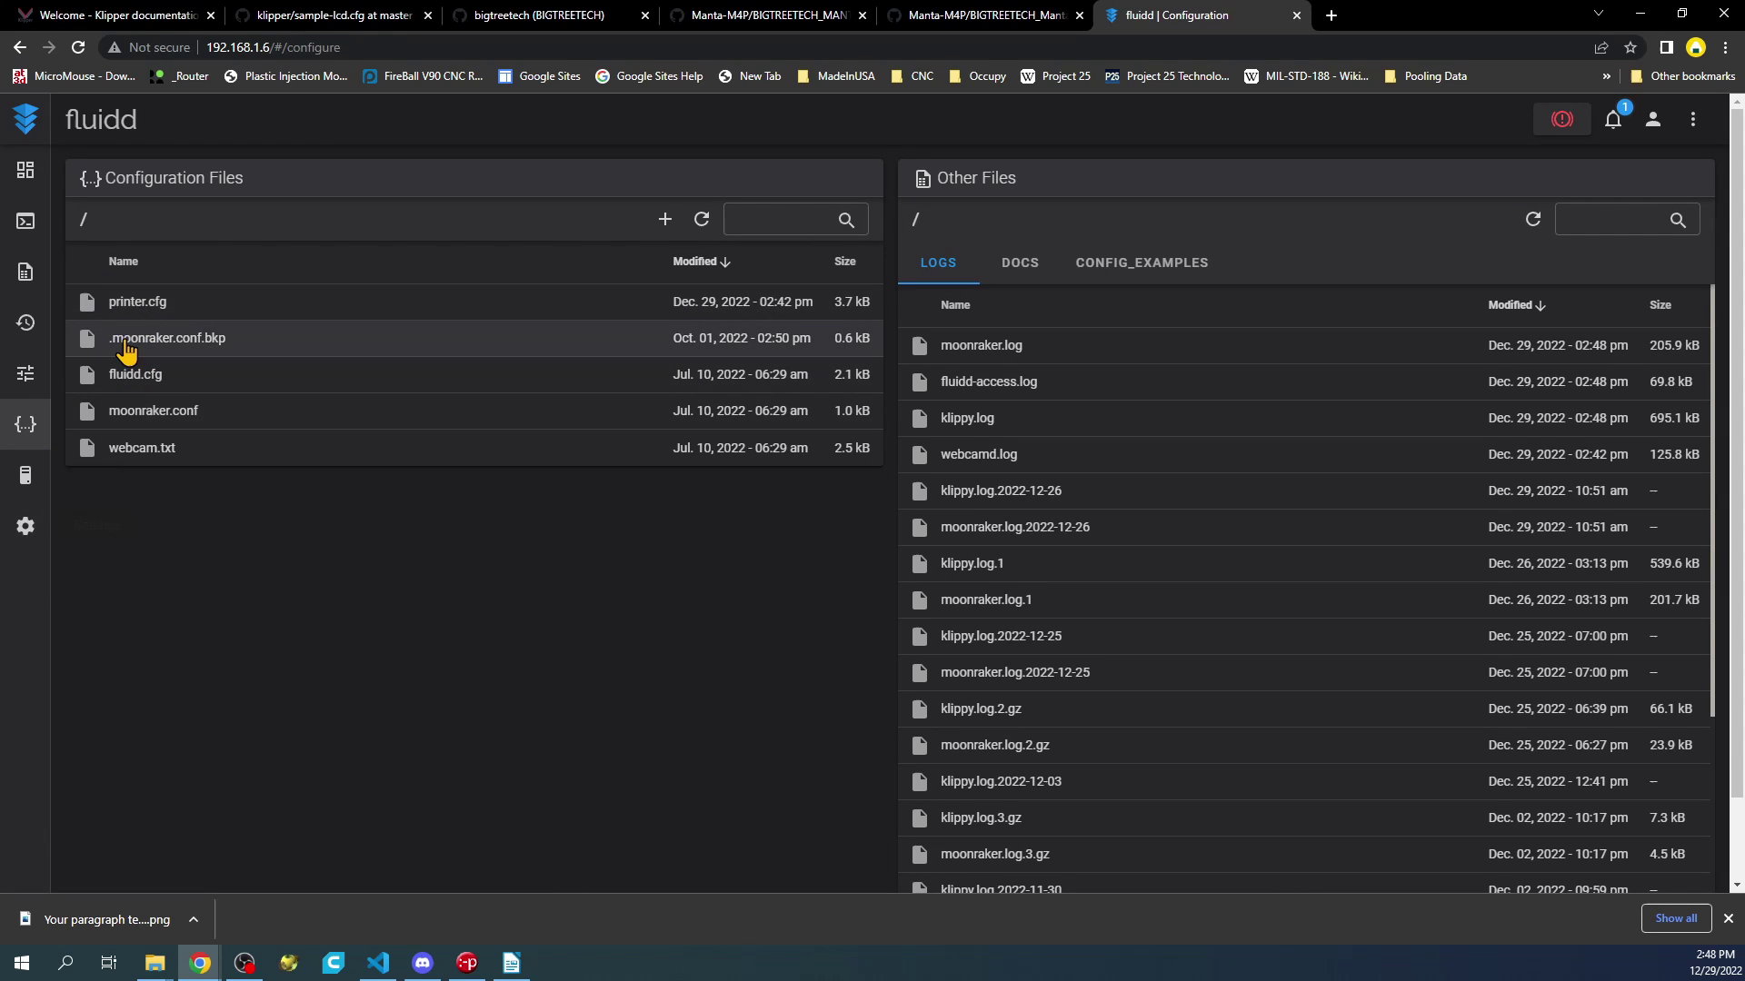
pyautogui.click(26, 120)
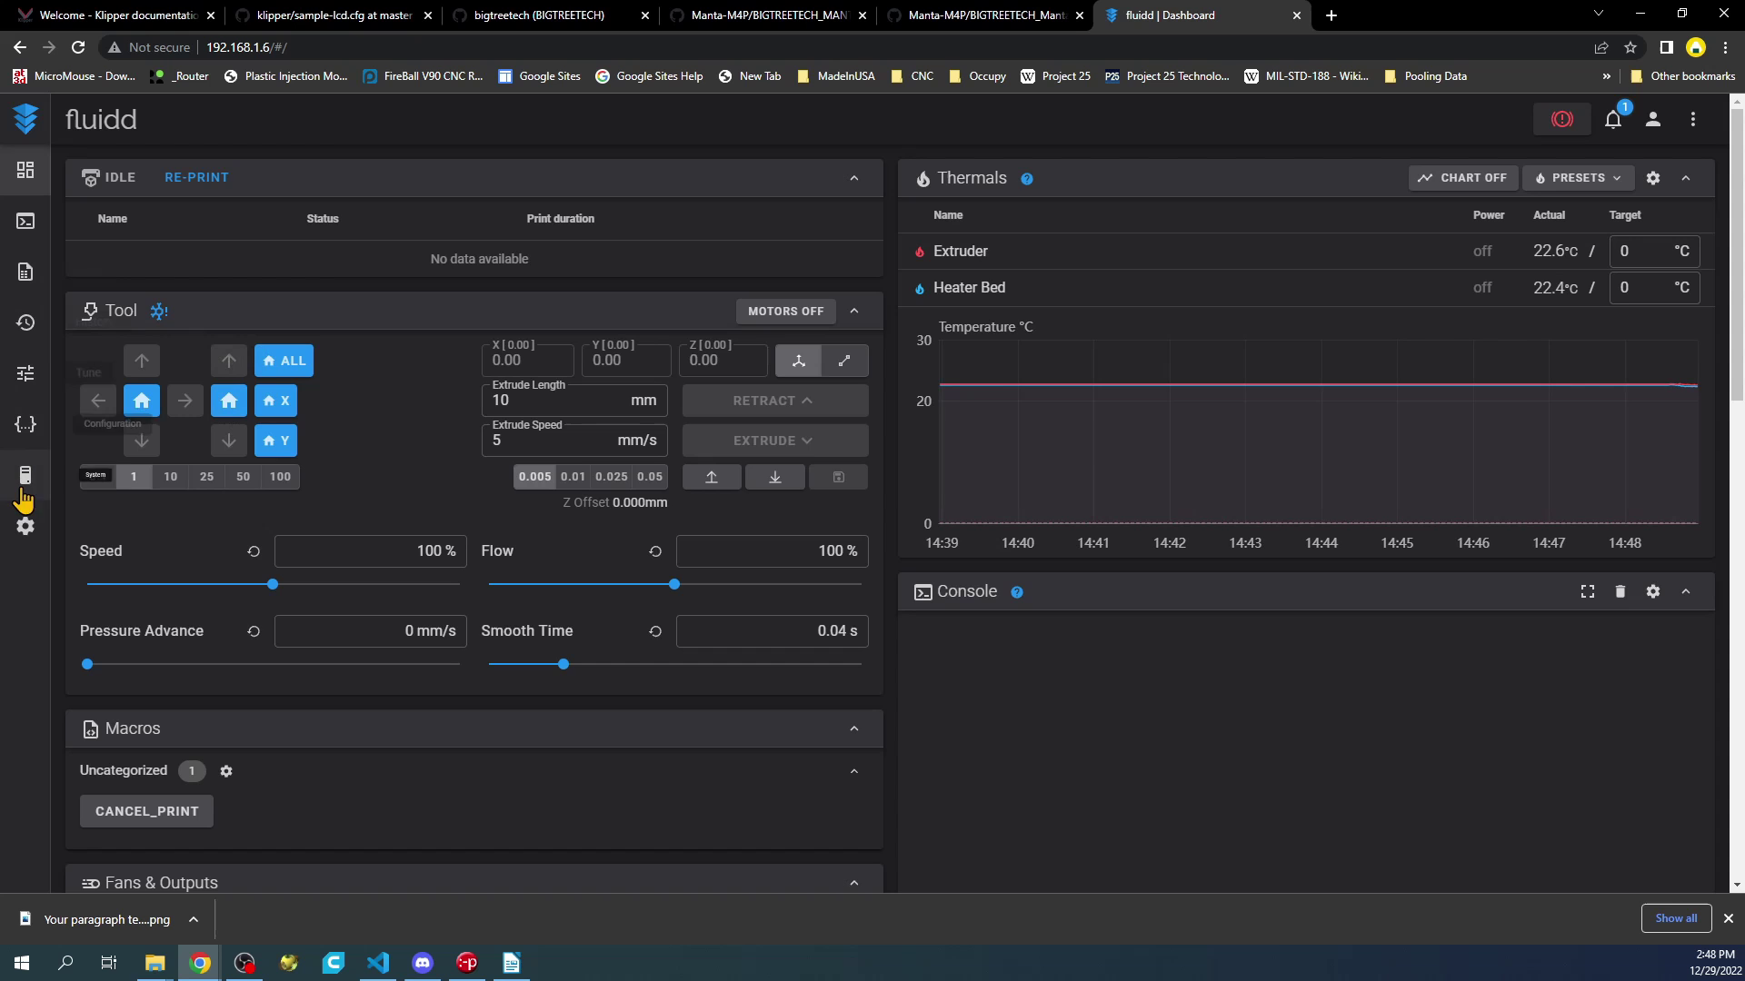
pyautogui.click(25, 424)
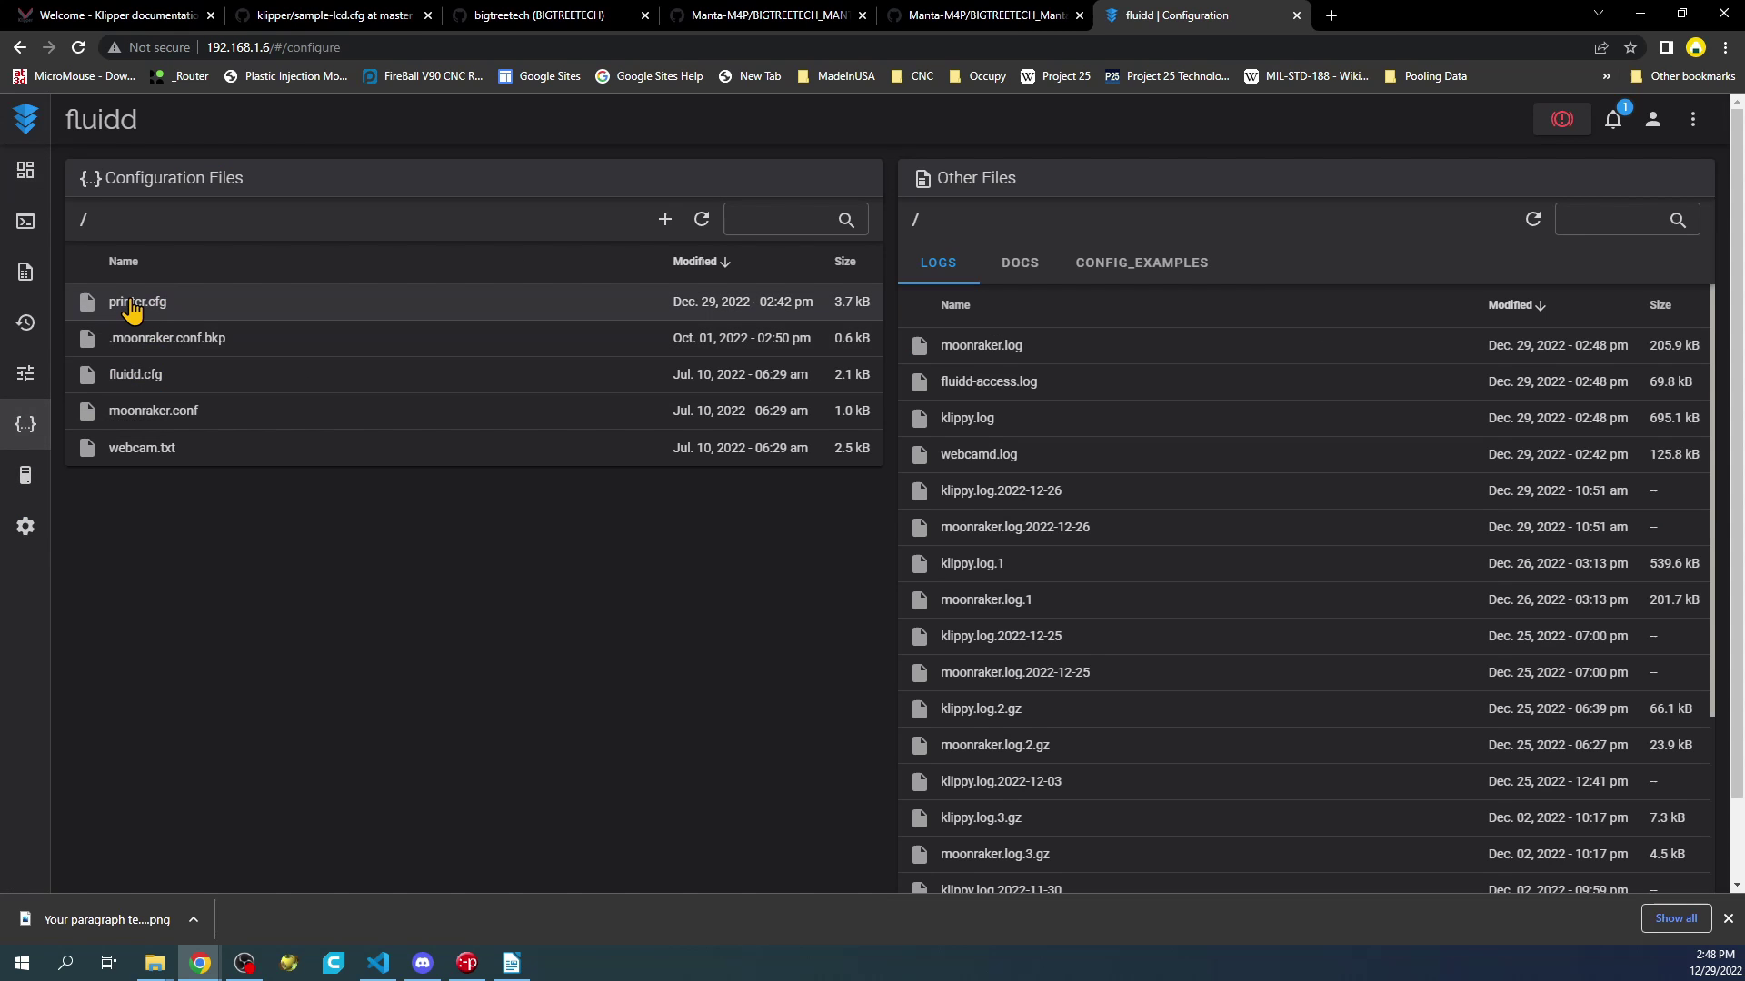
pyautogui.click(134, 303)
# - Scroll printer.cfg down to the [board_pins] EXP1/EXP2 display-pin aliases
pyautogui.scroll(-2, 245, 599)
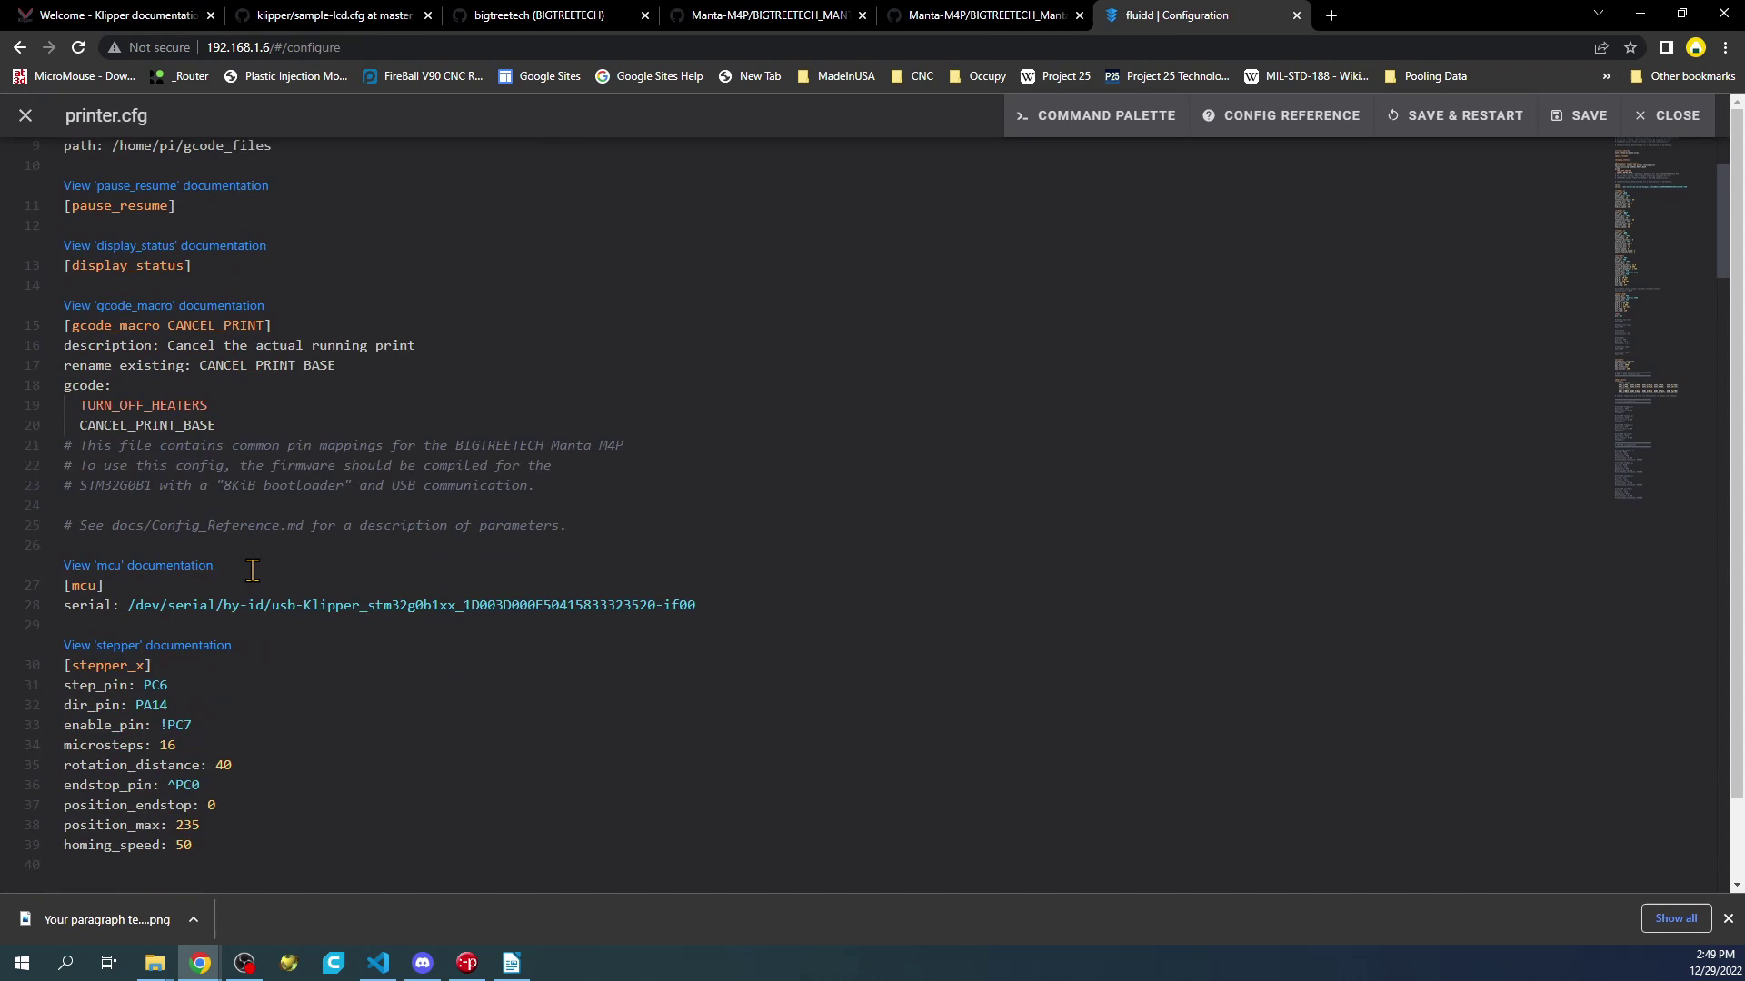
pyautogui.scroll(-3, 247, 592)
pyautogui.scroll(-4, 249, 584)
pyautogui.scroll(-2, 253, 570)
pyautogui.scroll(-4, 253, 570)
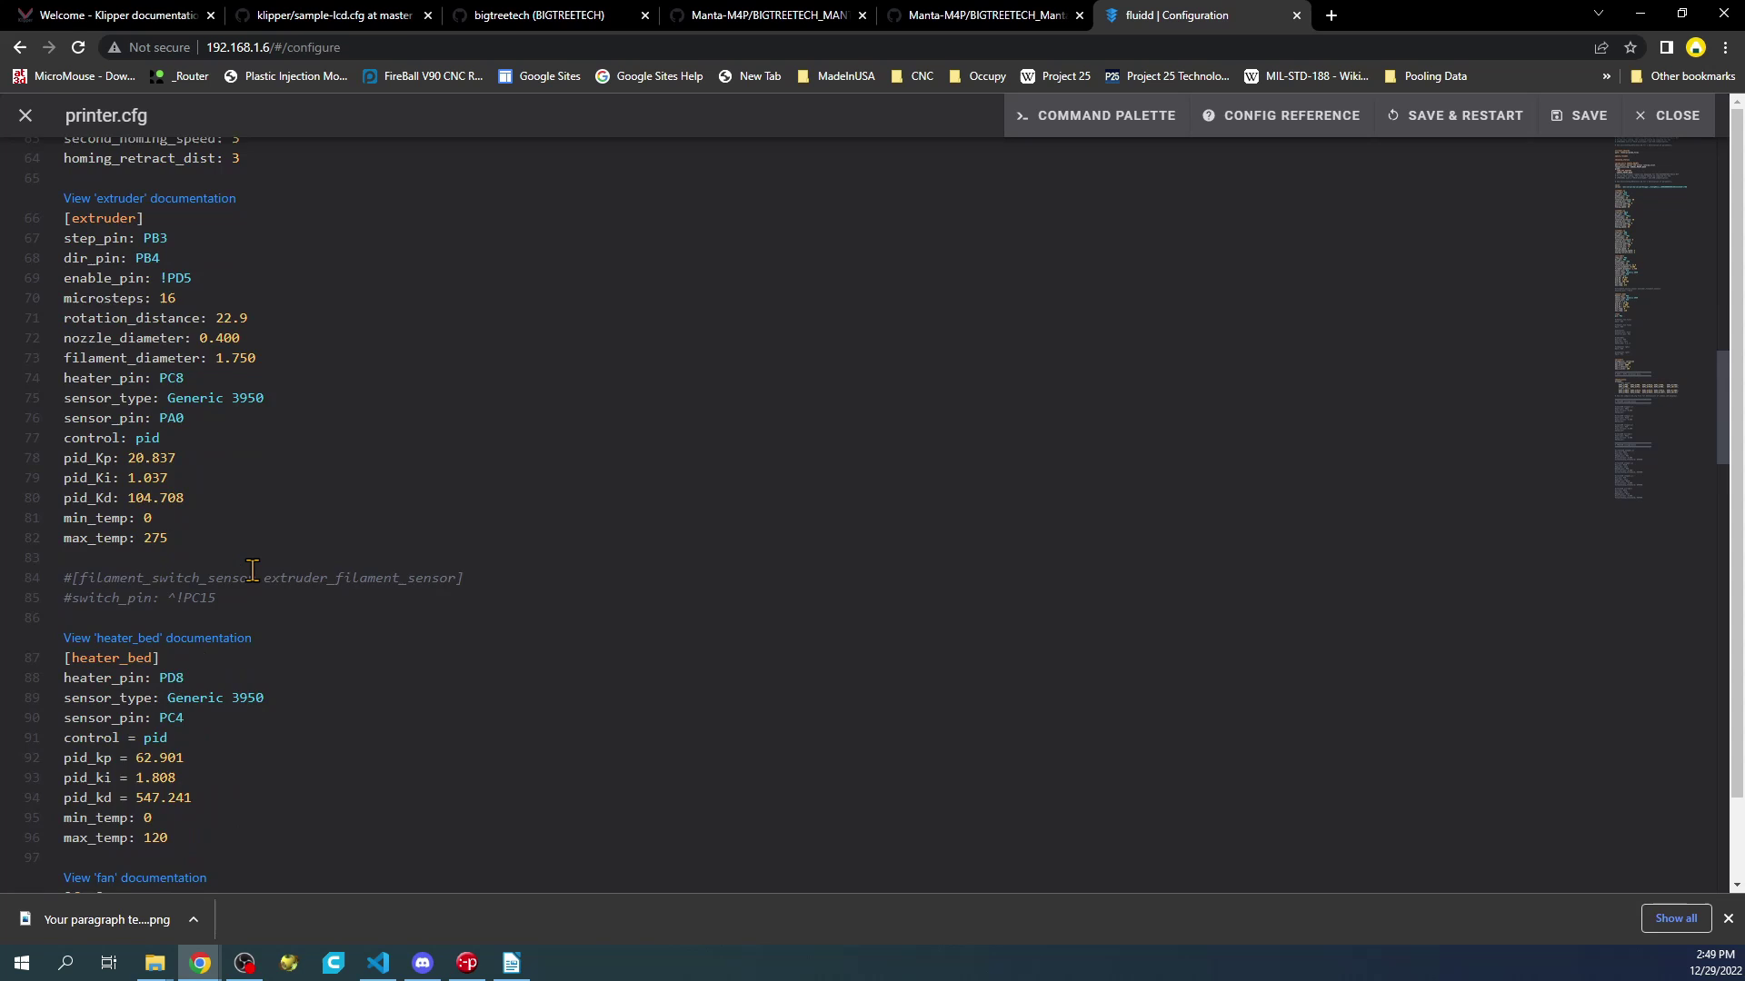
pyautogui.scroll(-3, 252, 570)
pyautogui.scroll(-4, 253, 570)
pyautogui.scroll(-3, 253, 570)
pyautogui.scroll(-4, 253, 570)
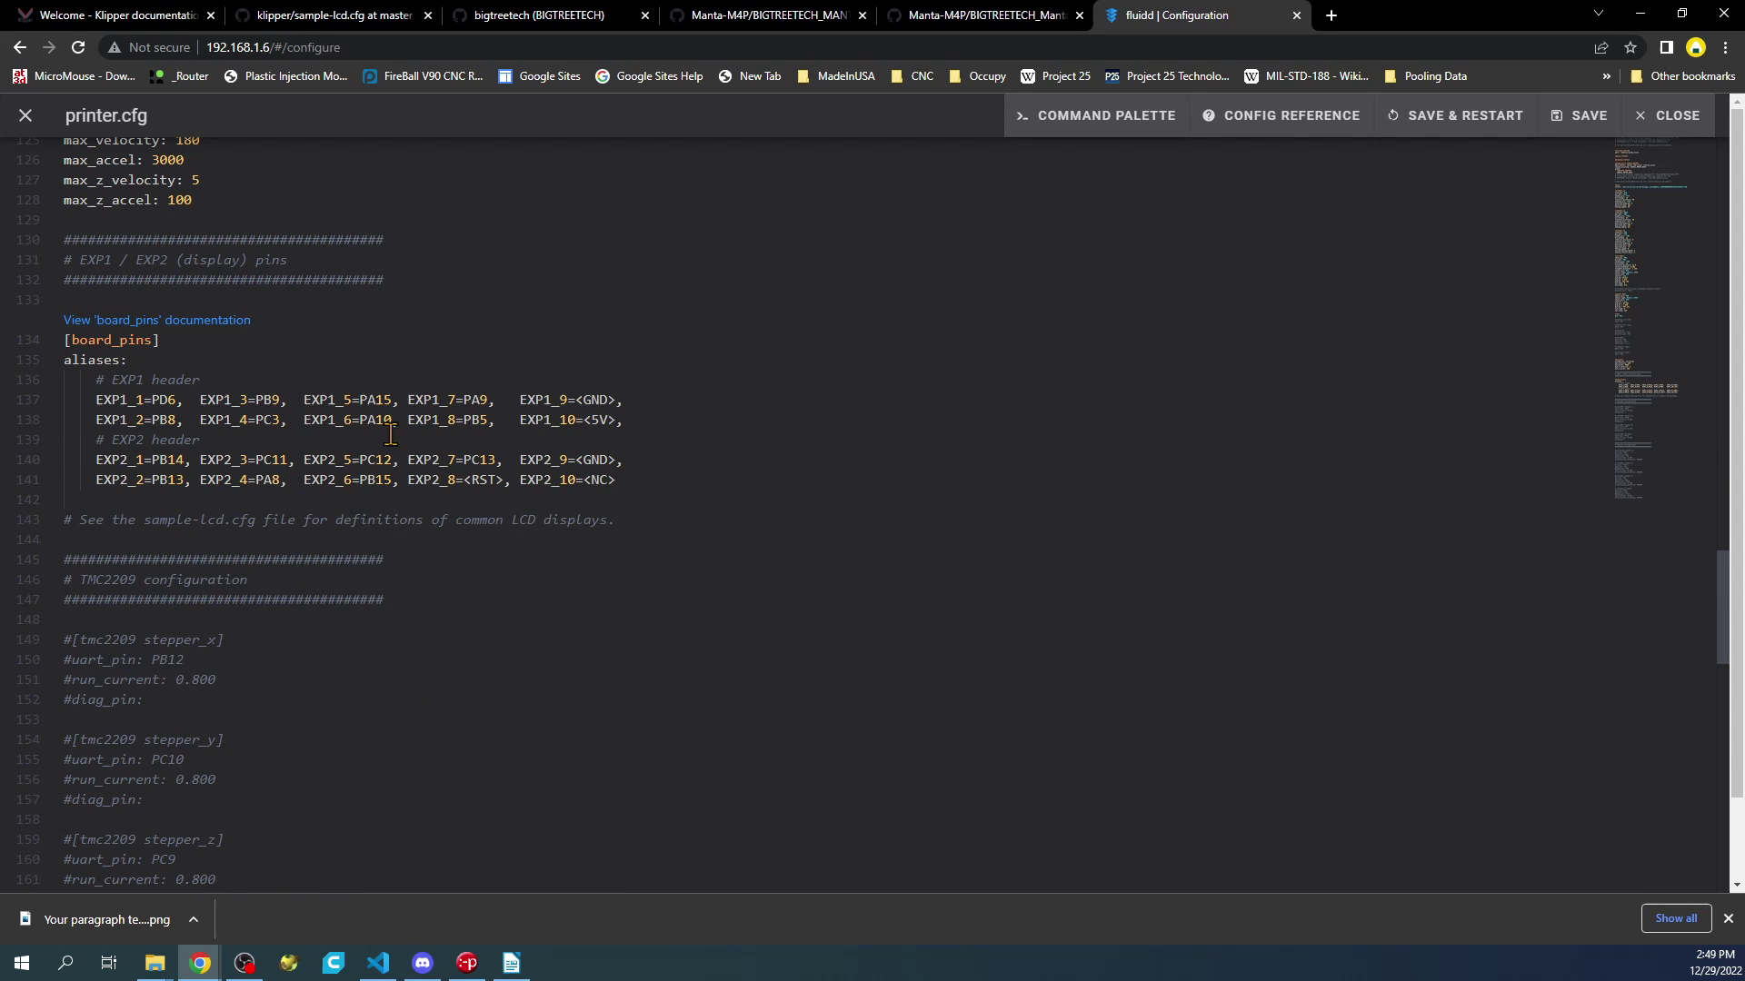
# - Open the board_pins documentation and scroll the Configuration reference past the probe and smart_effector entries
pyautogui.click(127, 326)
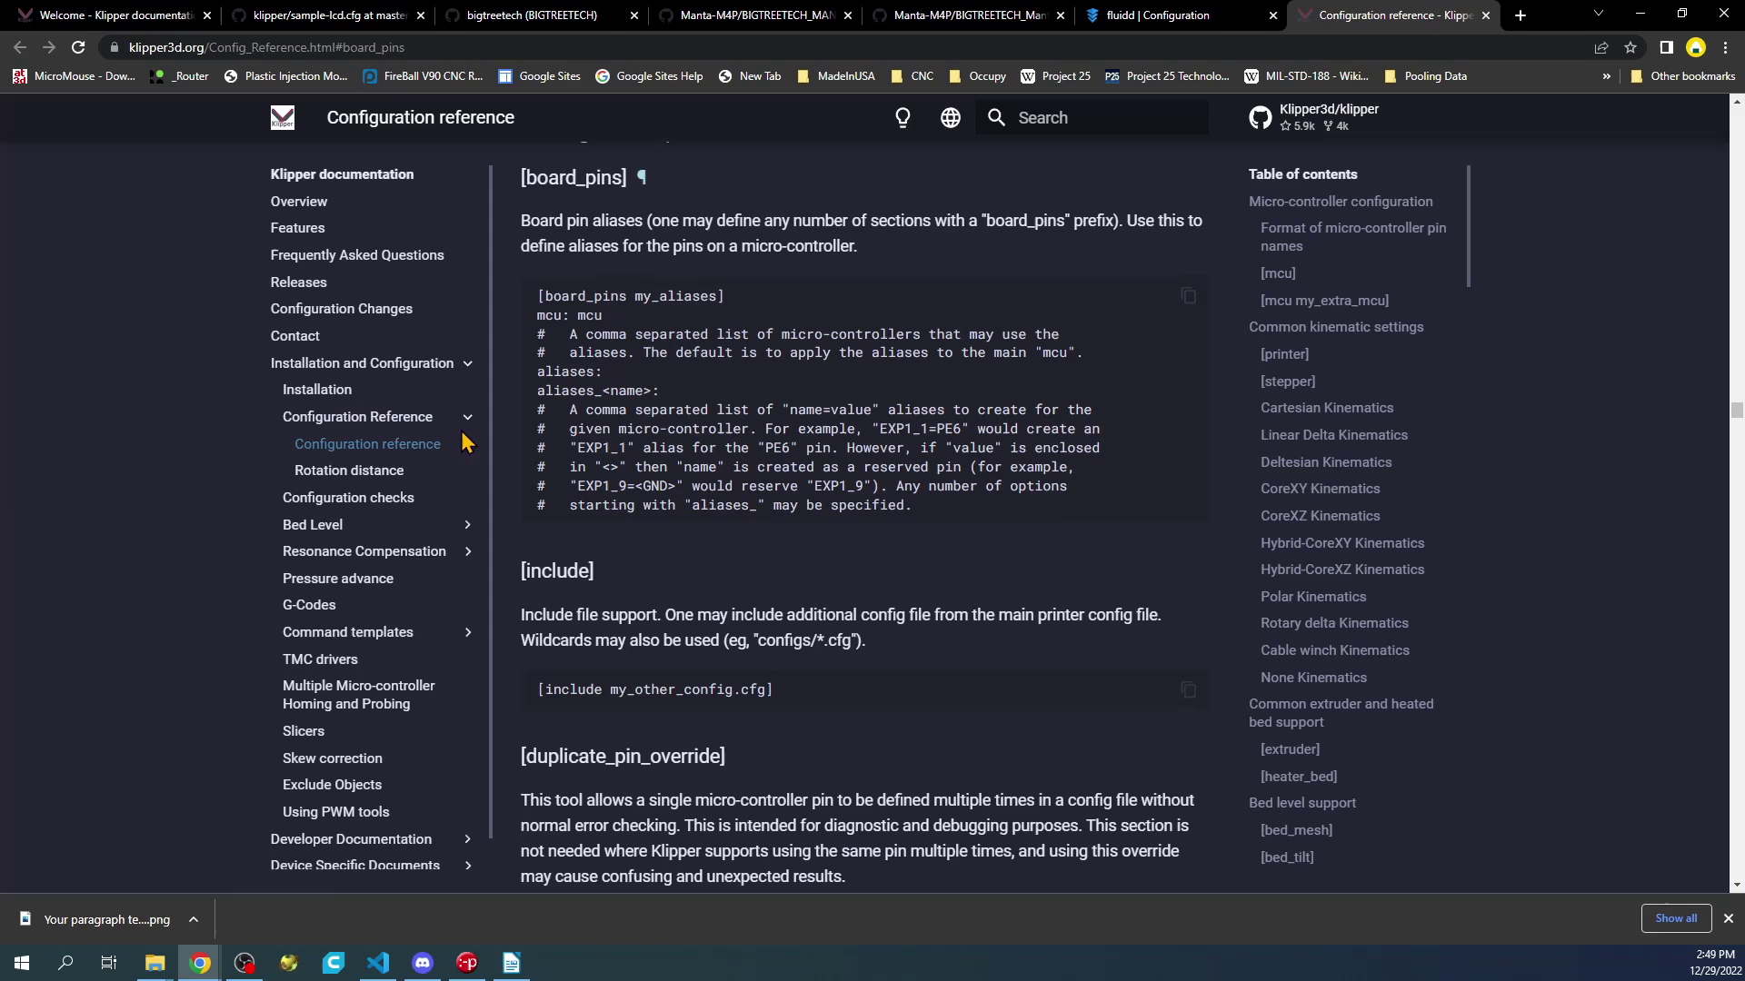
pyautogui.scroll(-1, 1164, 475)
pyautogui.scroll(-6, 1090, 500)
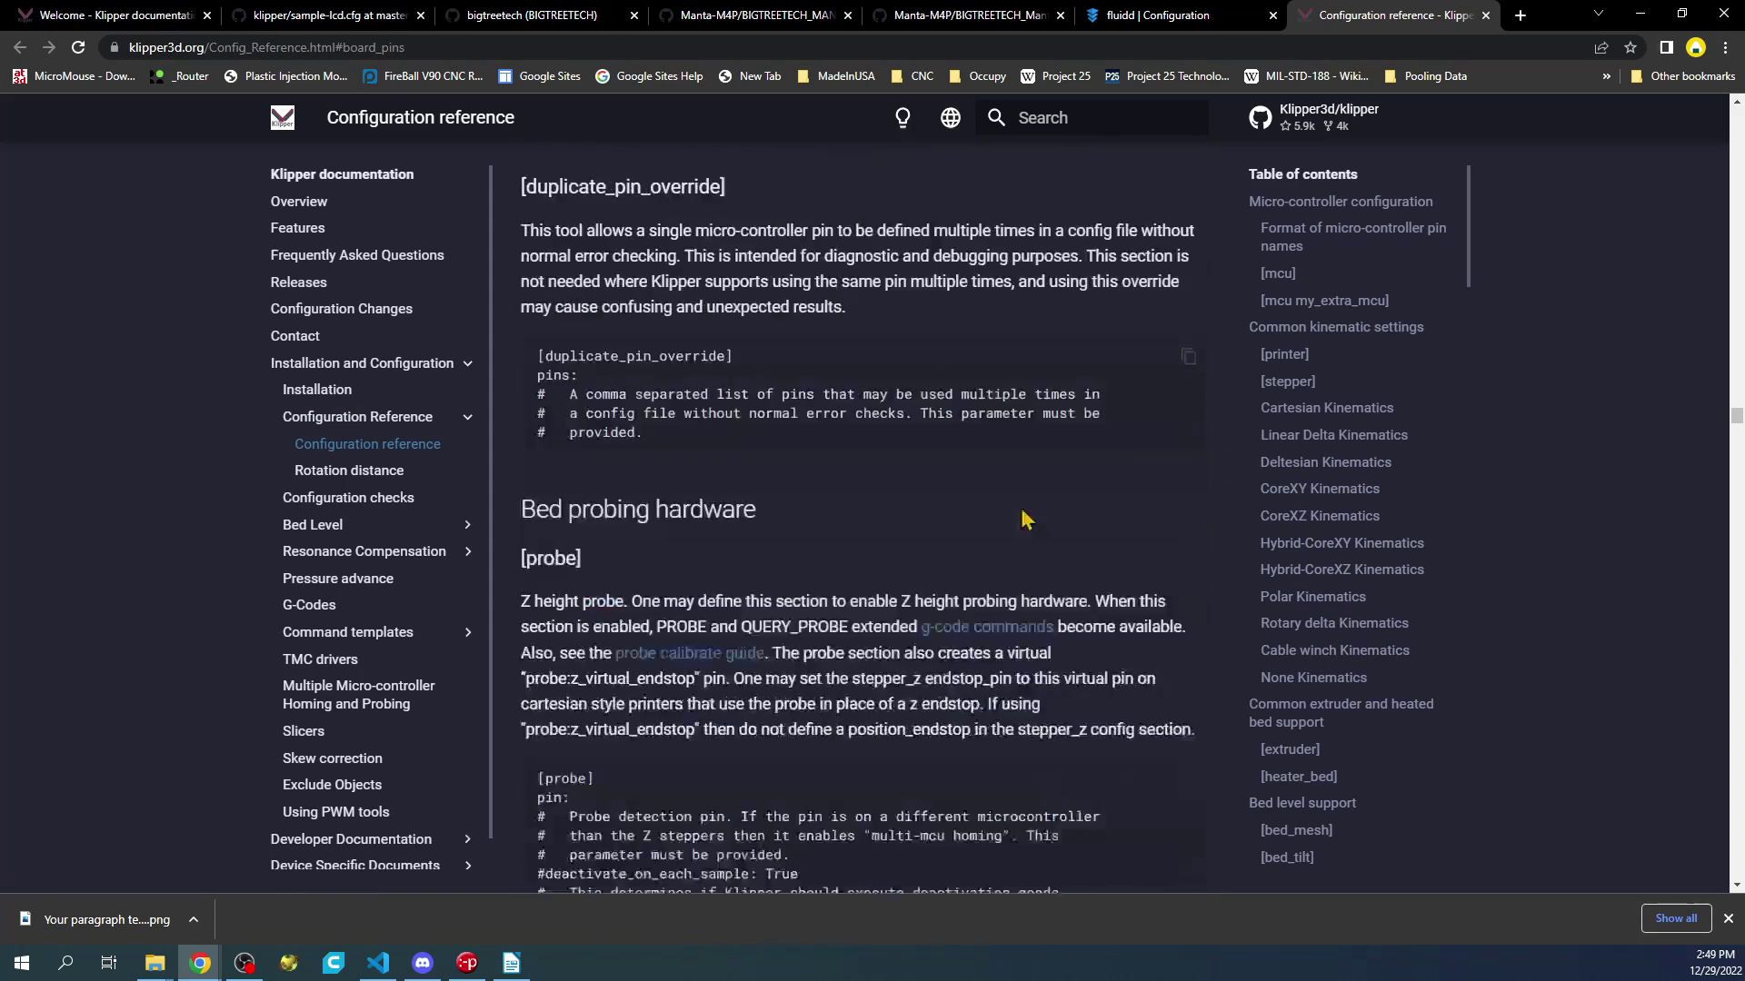
pyautogui.scroll(-2, 1018, 514)
pyautogui.scroll(-3, 981, 504)
pyautogui.scroll(-4, 962, 496)
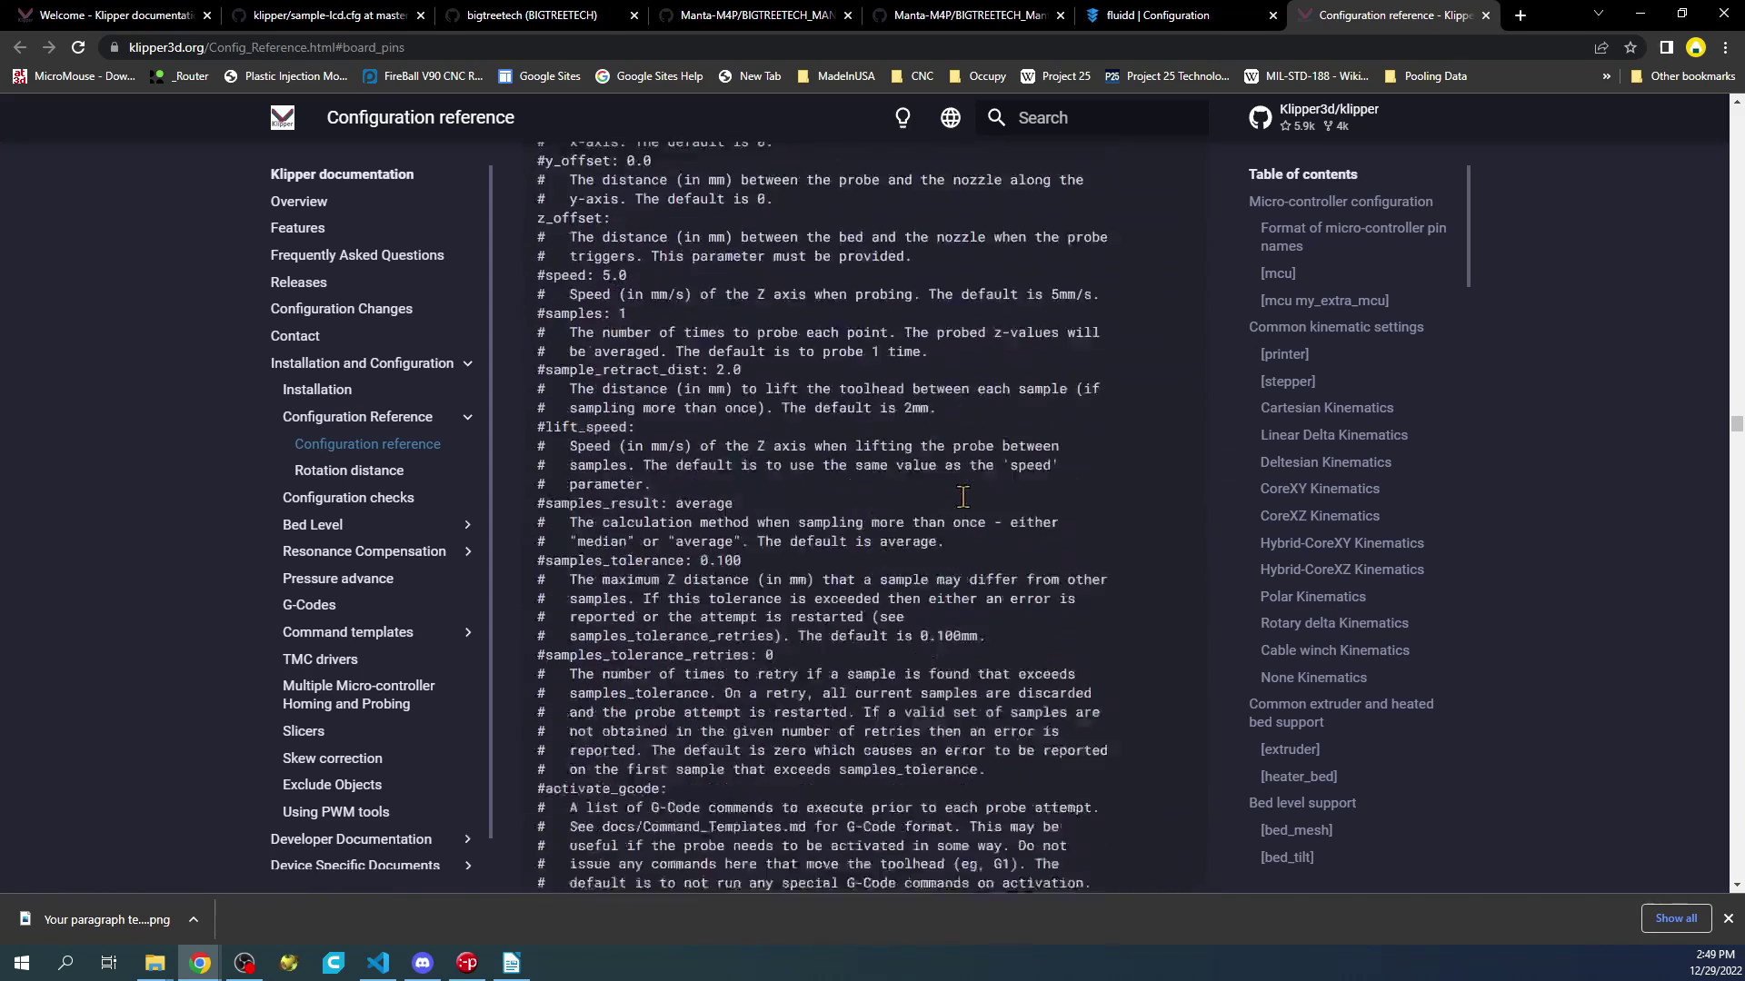
pyautogui.scroll(-6, 962, 497)
pyautogui.scroll(-3, 963, 496)
pyautogui.scroll(-5, 962, 496)
pyautogui.scroll(-6, 962, 498)
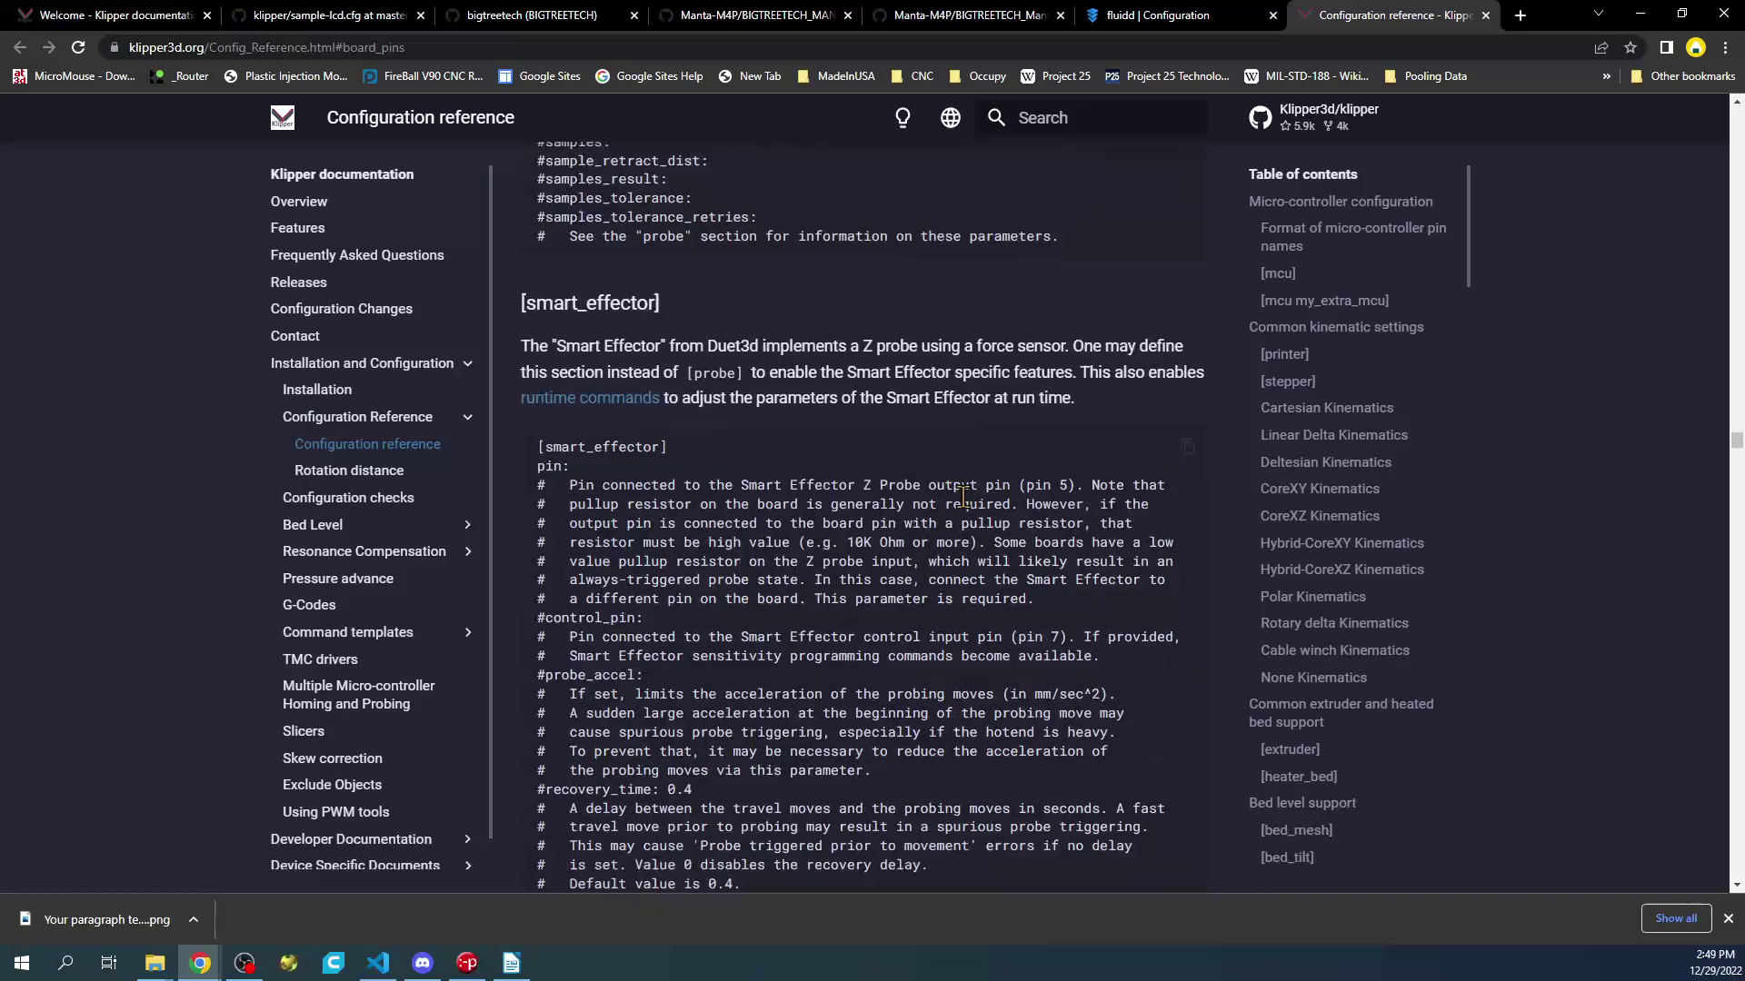
pyautogui.scroll(-2, 962, 498)
pyautogui.scroll(-5, 962, 498)
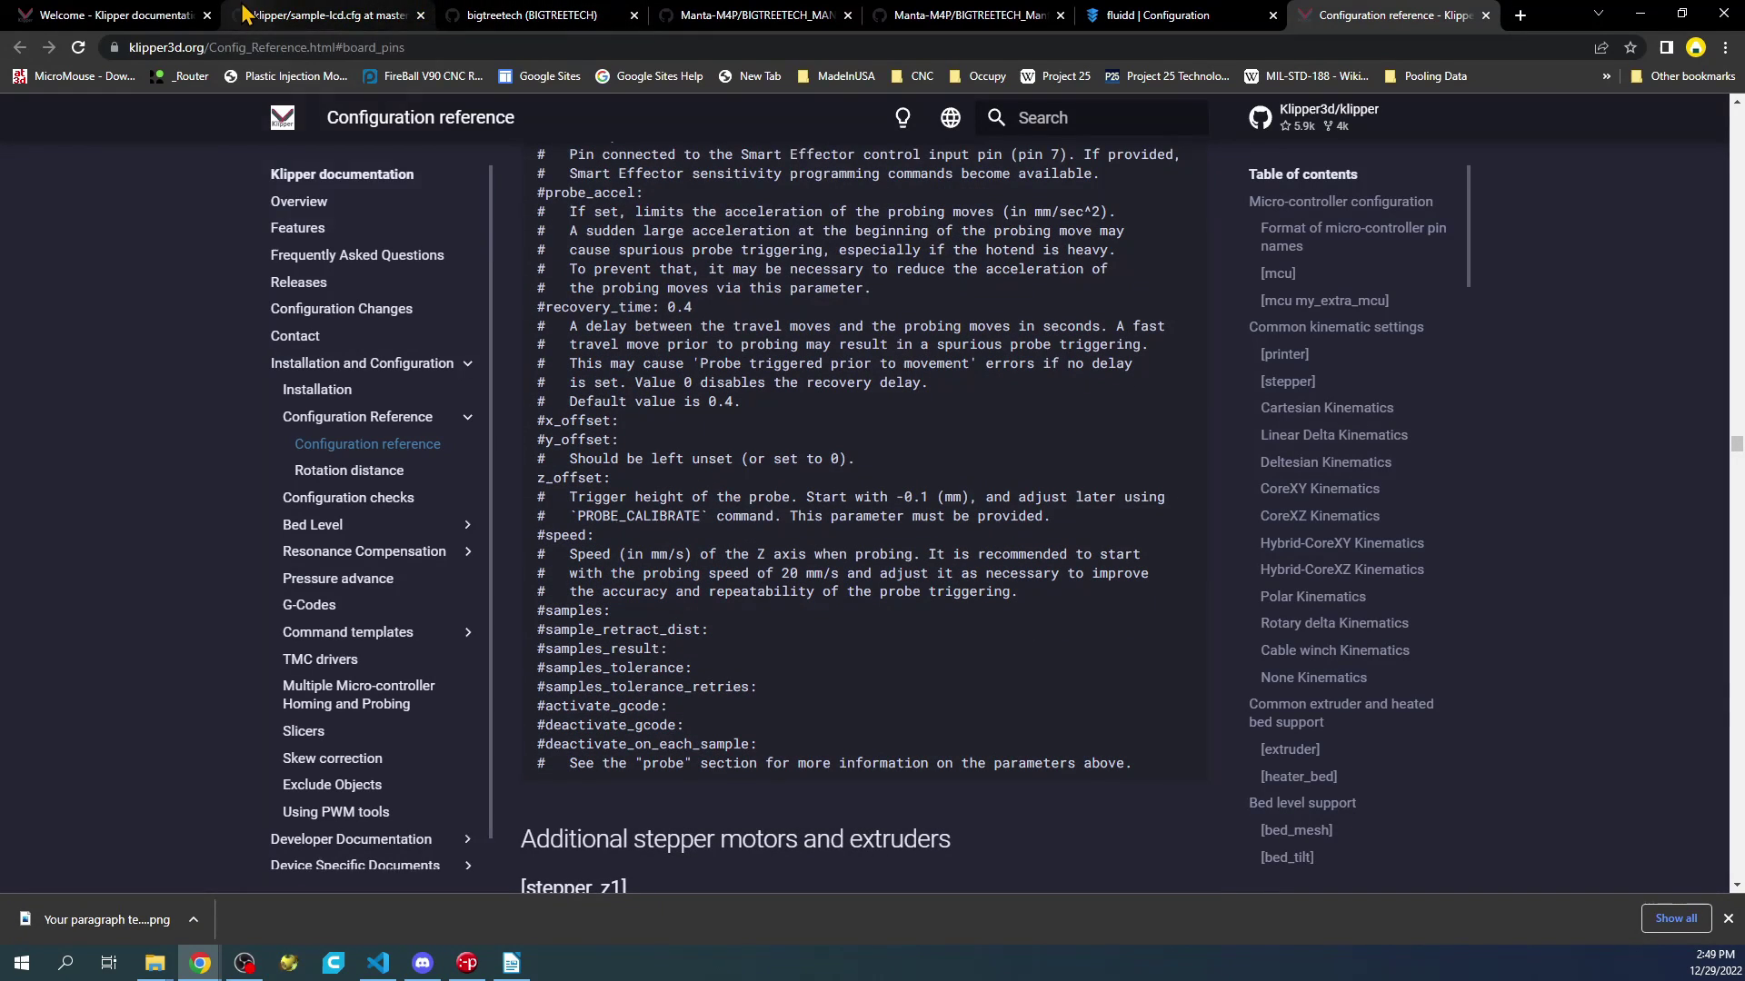
# - Paste the copied stock display block into printer.cfg at line 133, above the board_pins aliases
pyautogui.click(1154, 16)
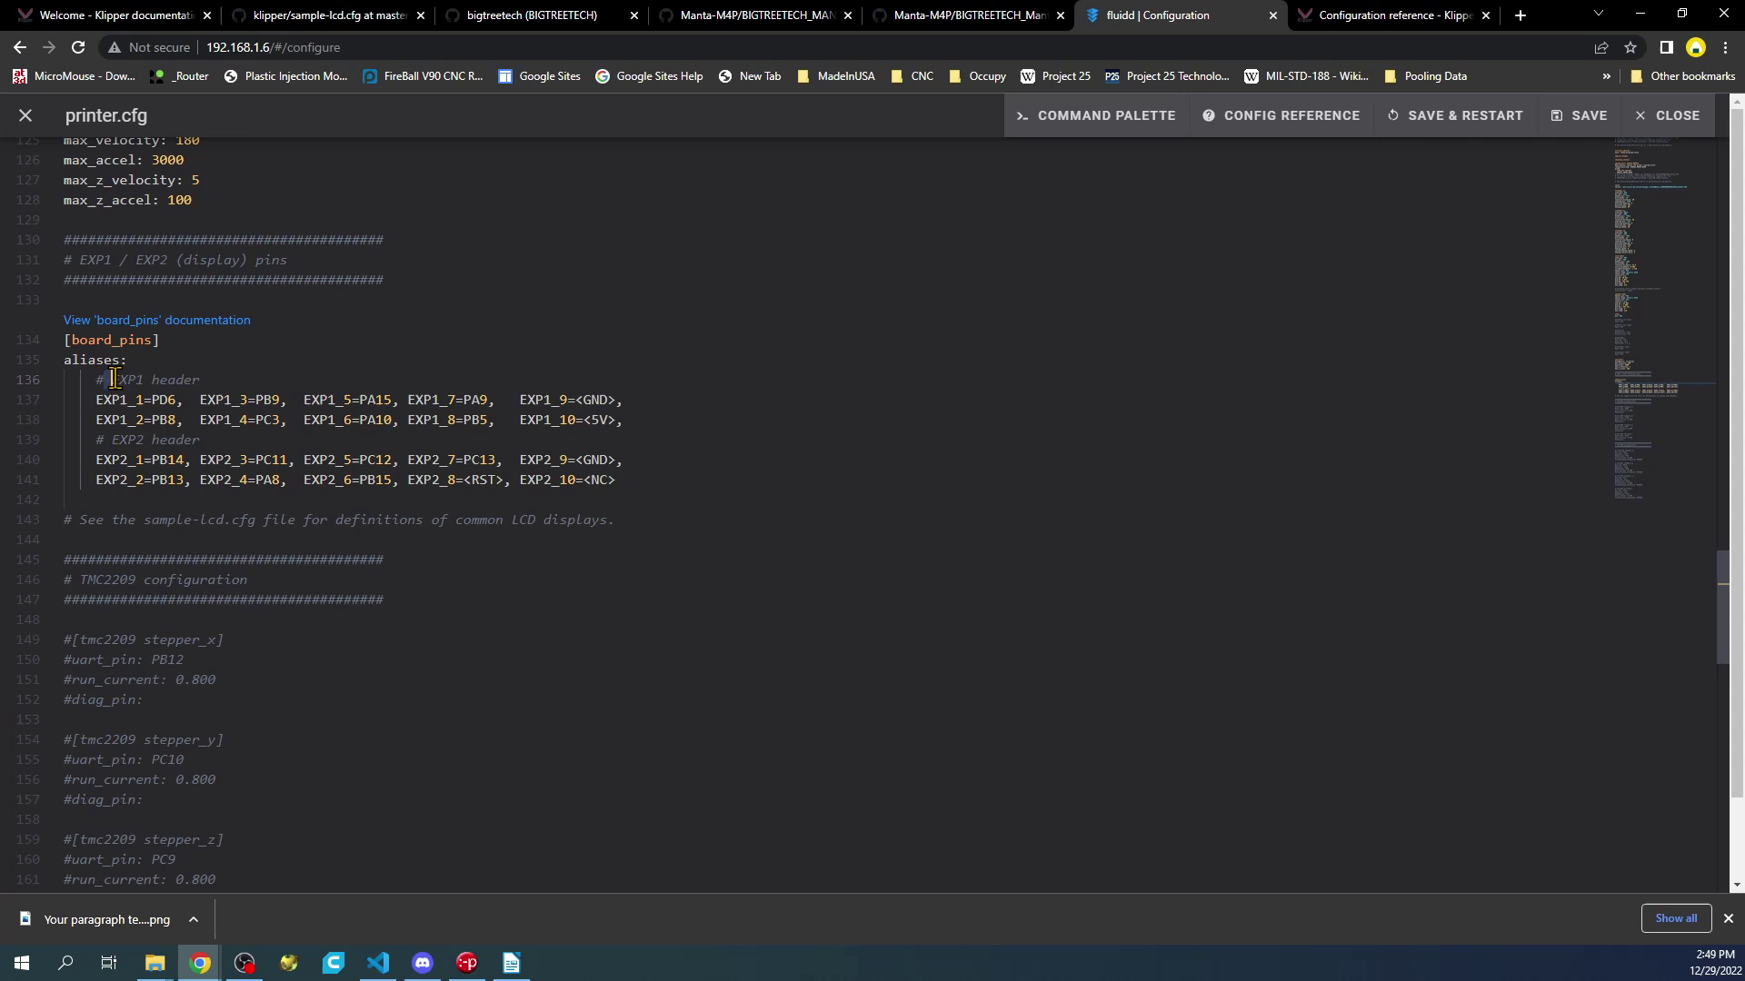
pyautogui.moveTo(106, 381); pyautogui.dragTo(235, 386)
pyautogui.moveTo(80, 519); pyautogui.dragTo(613, 531)
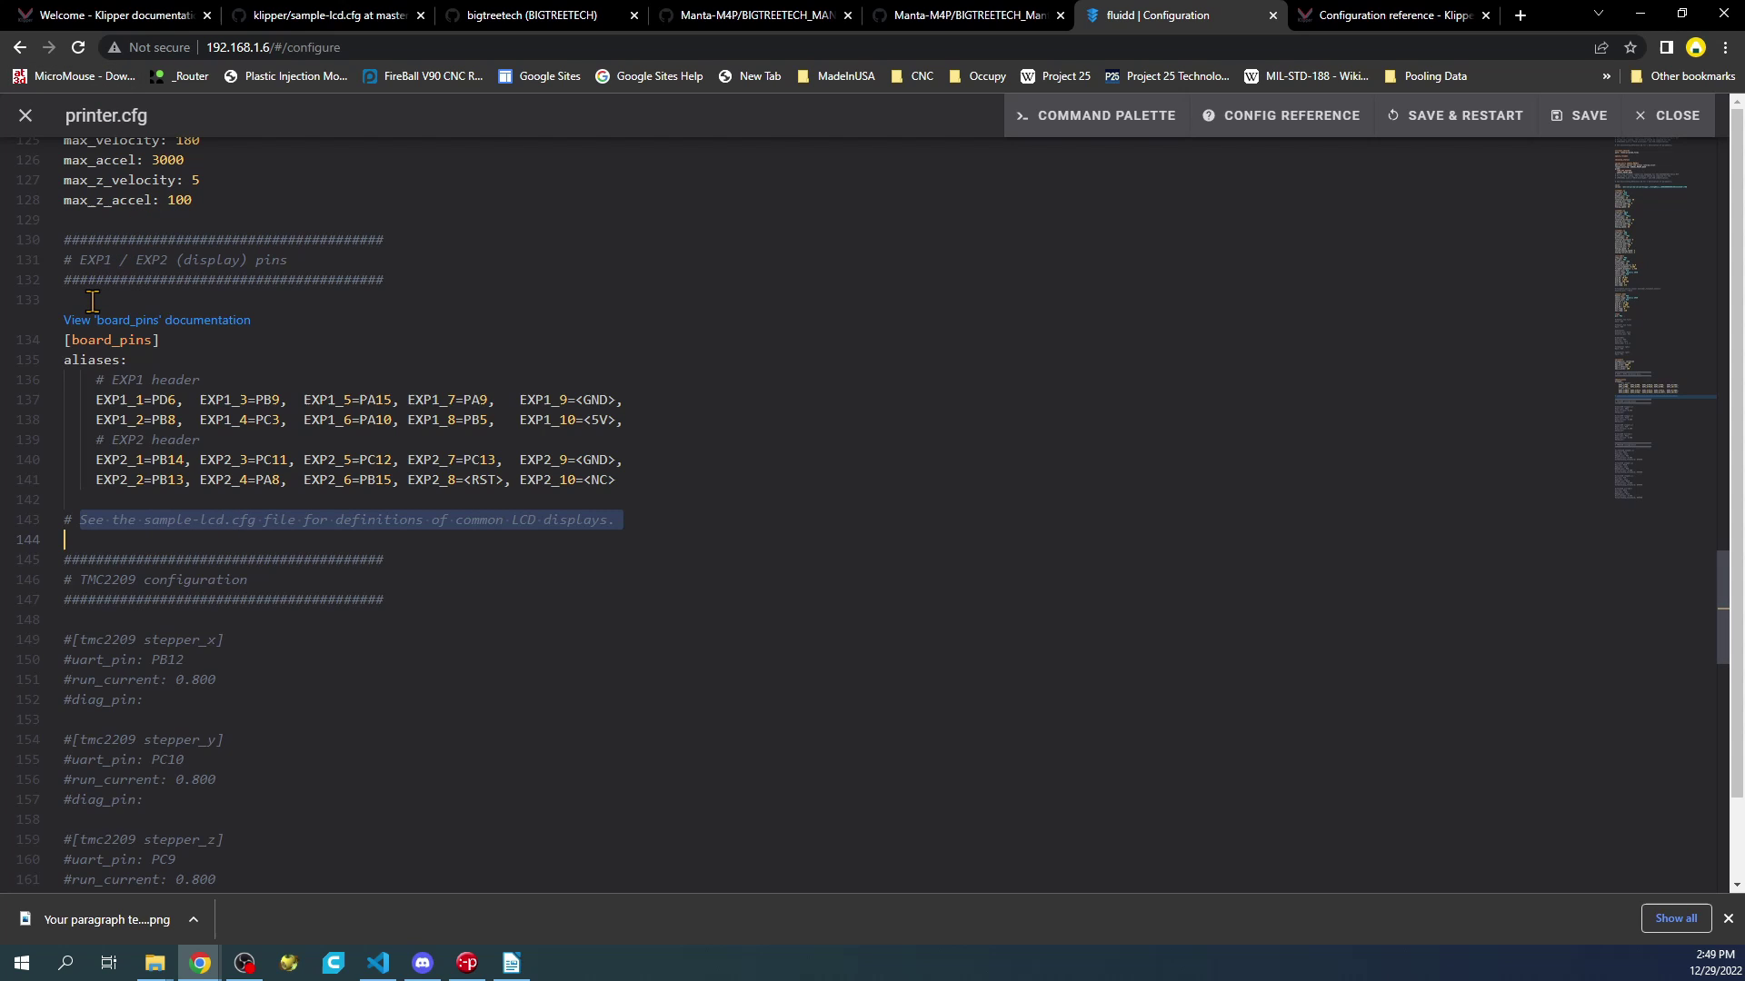
pyautogui.click(122, 299)
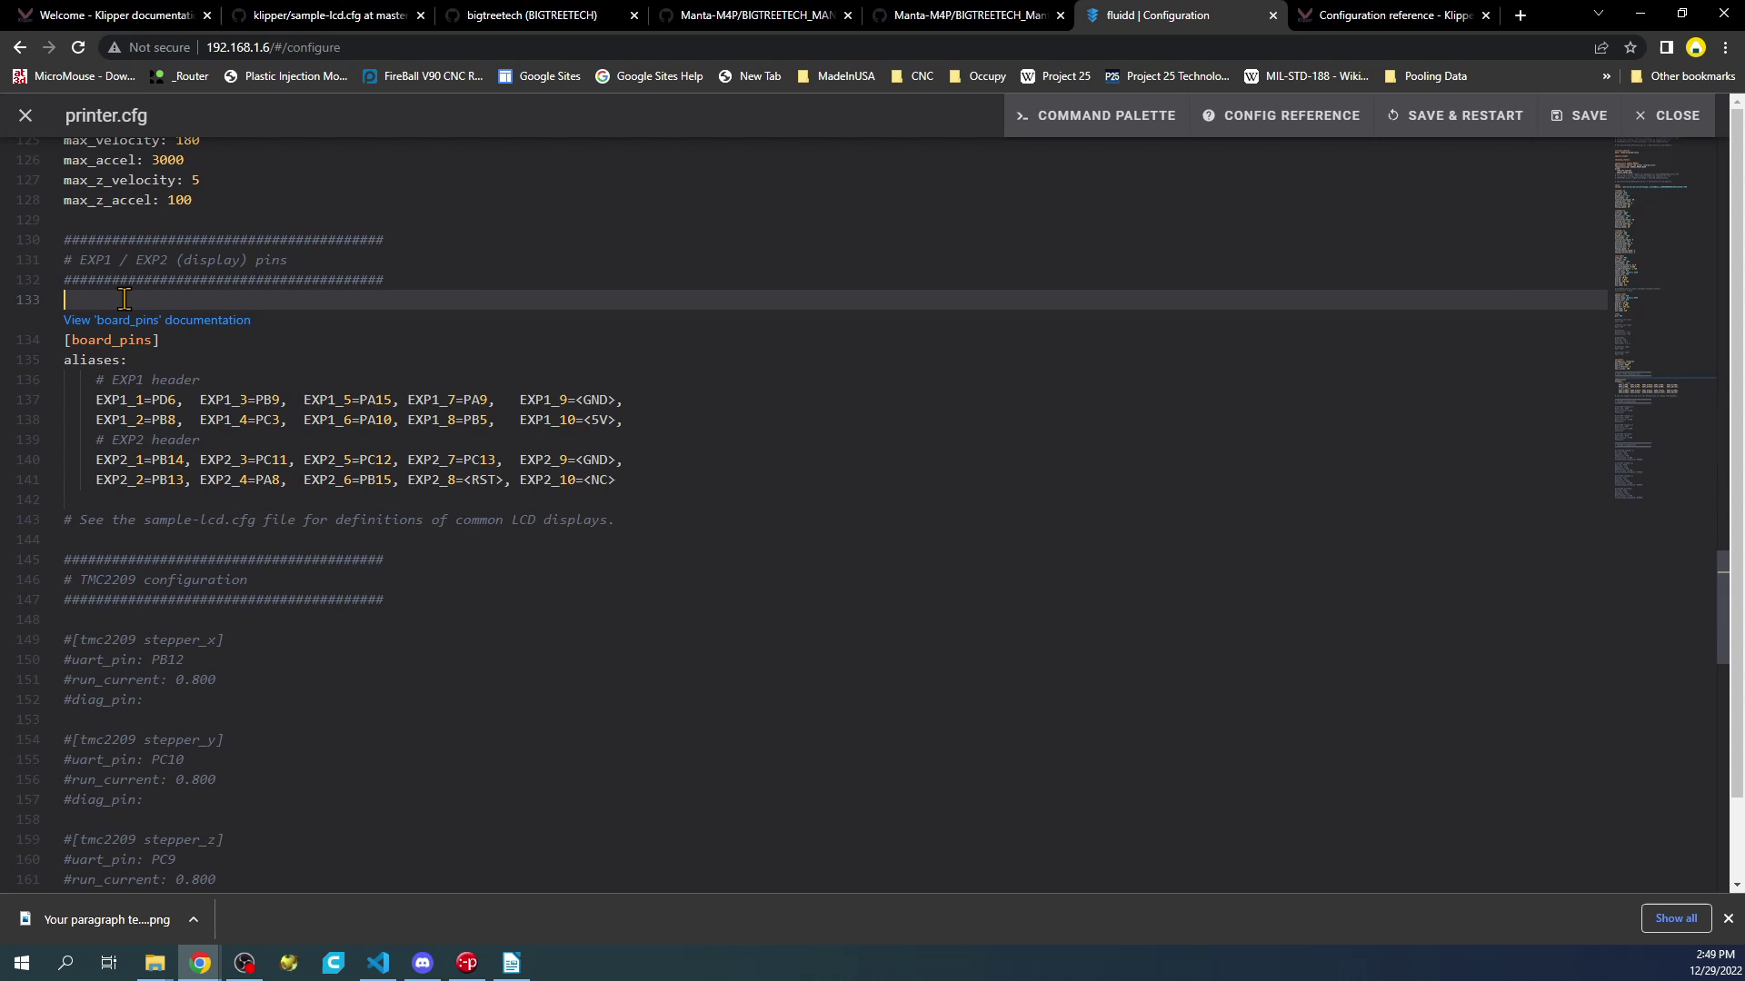
pyautogui.press('Return')
pyautogui.press('Return')
pyautogui.press('Up')
pyautogui.hotkey('ctrl', 'v')
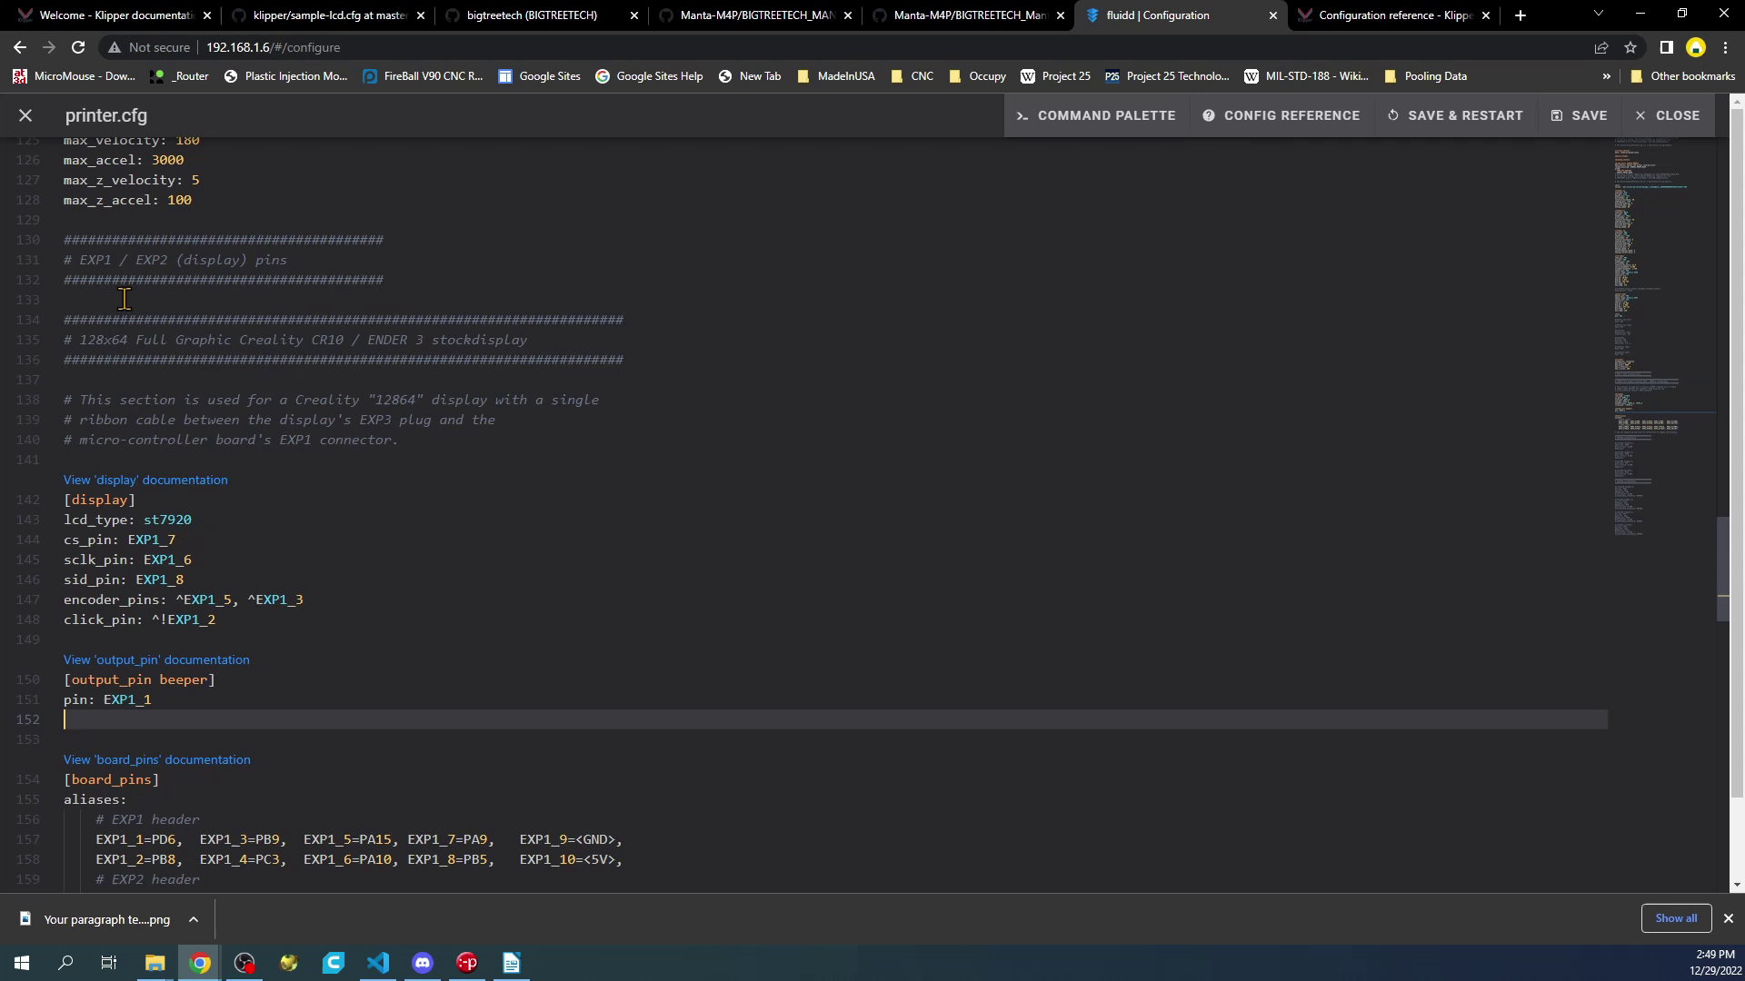